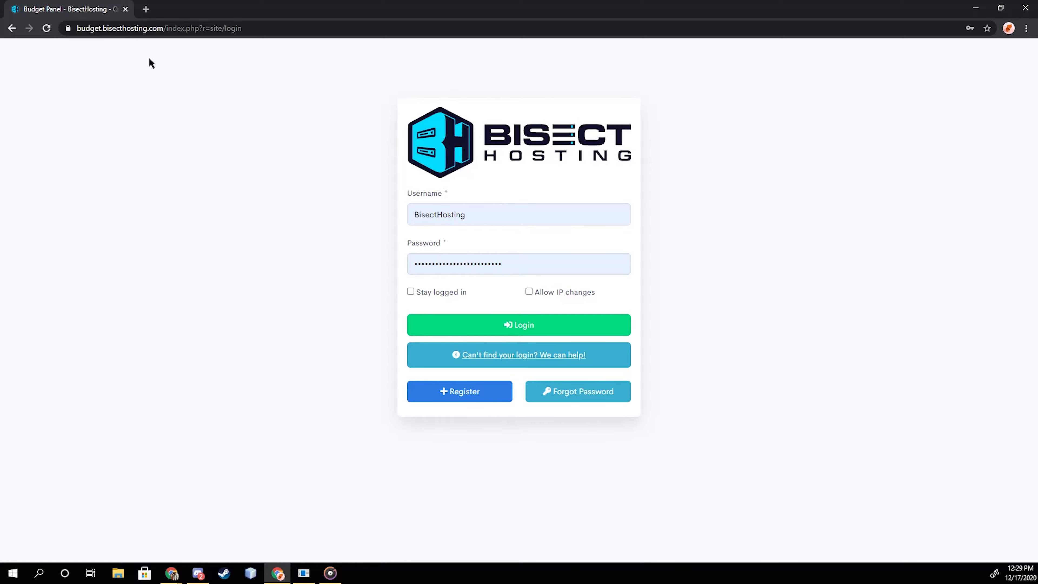
# Log in to the panel, reaching the dashboard showing 1 server and 1 unique player
pyautogui.click(79, 29)
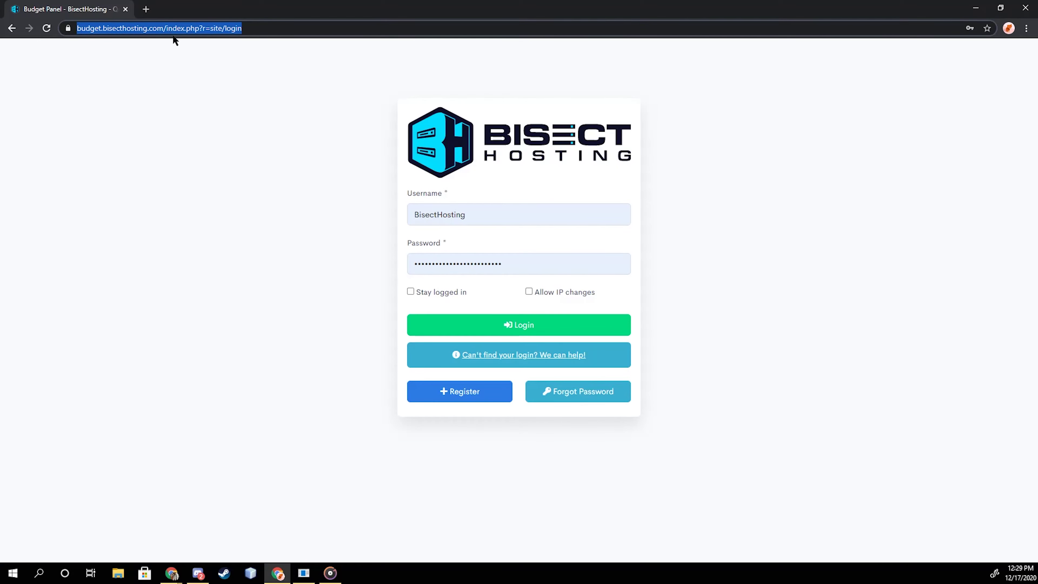
pyautogui.click(215, 89)
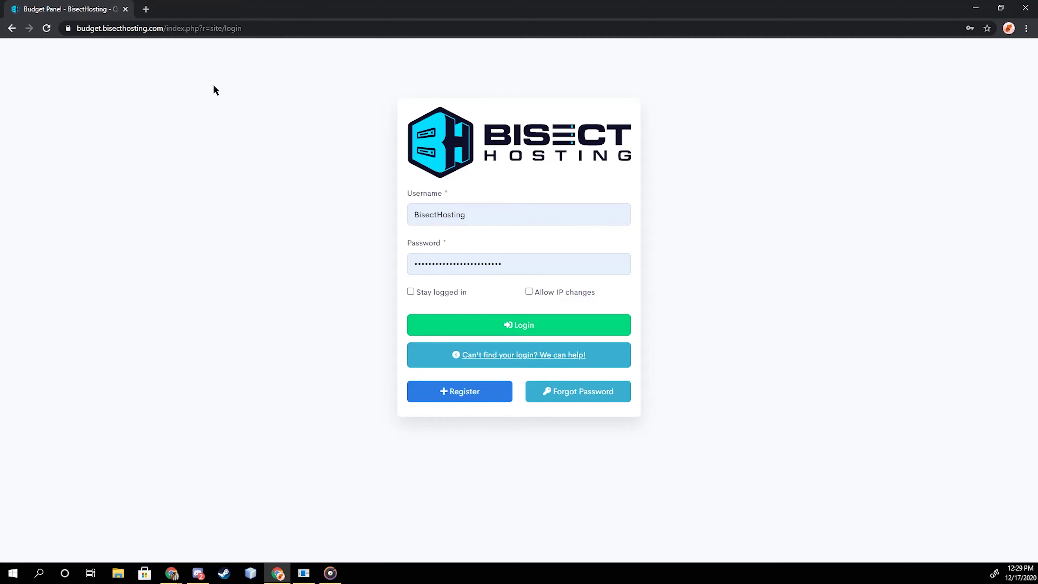
pyautogui.click(520, 325)
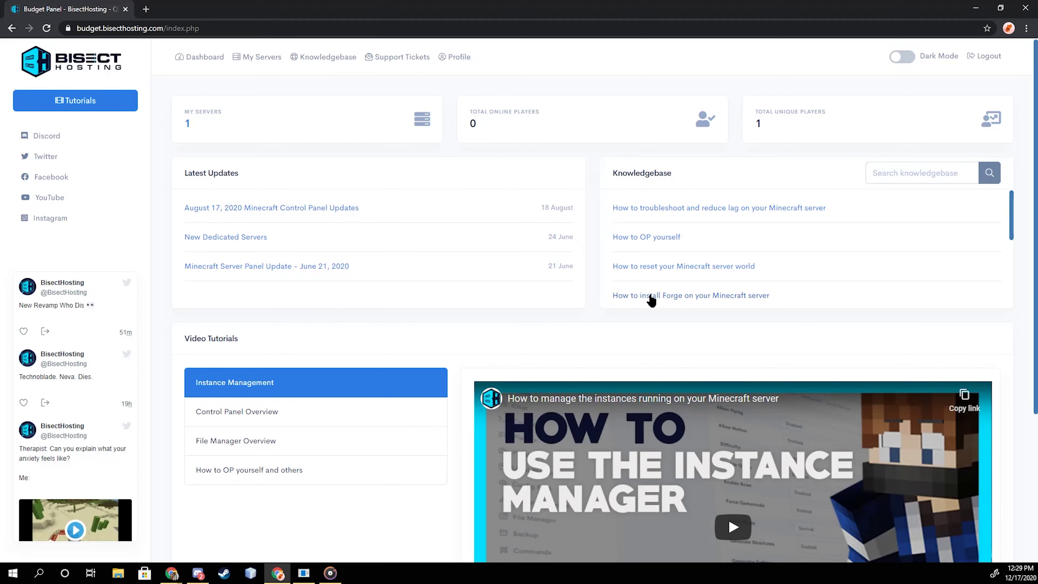
# Search the Knowledgebase for 'How to op', then read and close the How to OP yourself article
pyautogui.click(912, 172)
pyautogui.write('How to op')
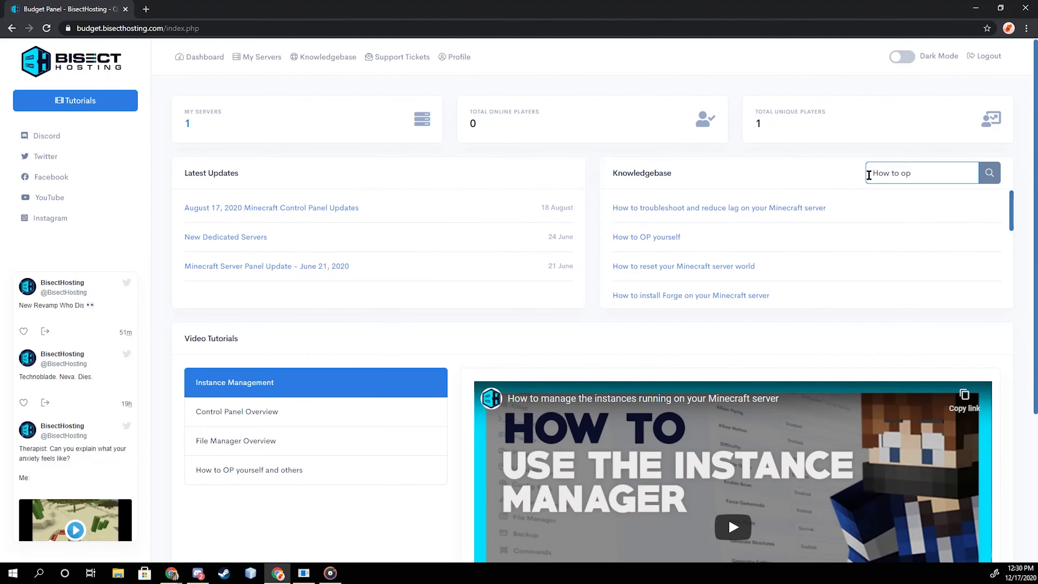
pyautogui.click(631, 237)
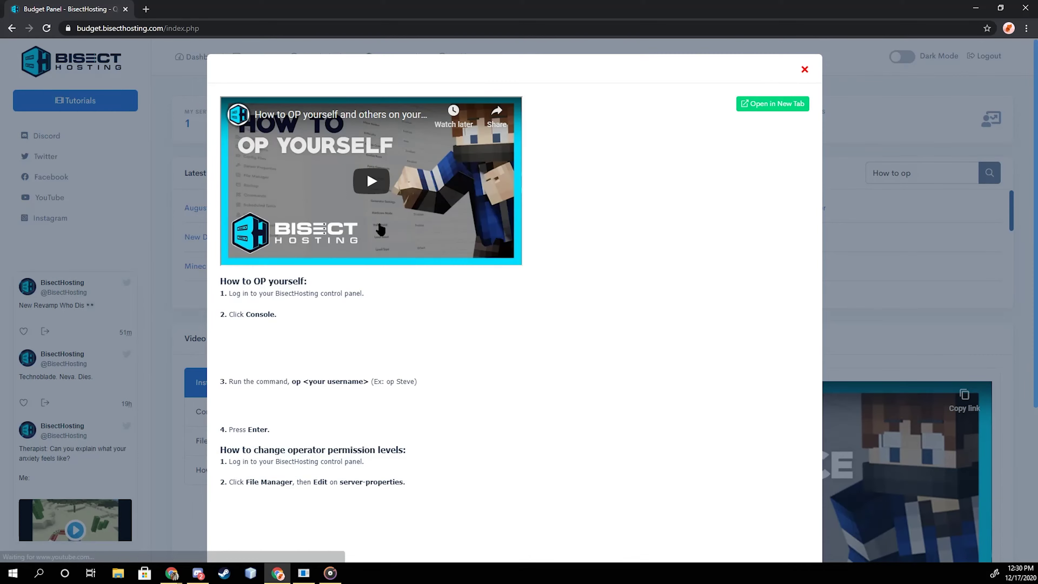
pyautogui.scroll(-4, 302, 225)
pyautogui.scroll(4, 318, 241)
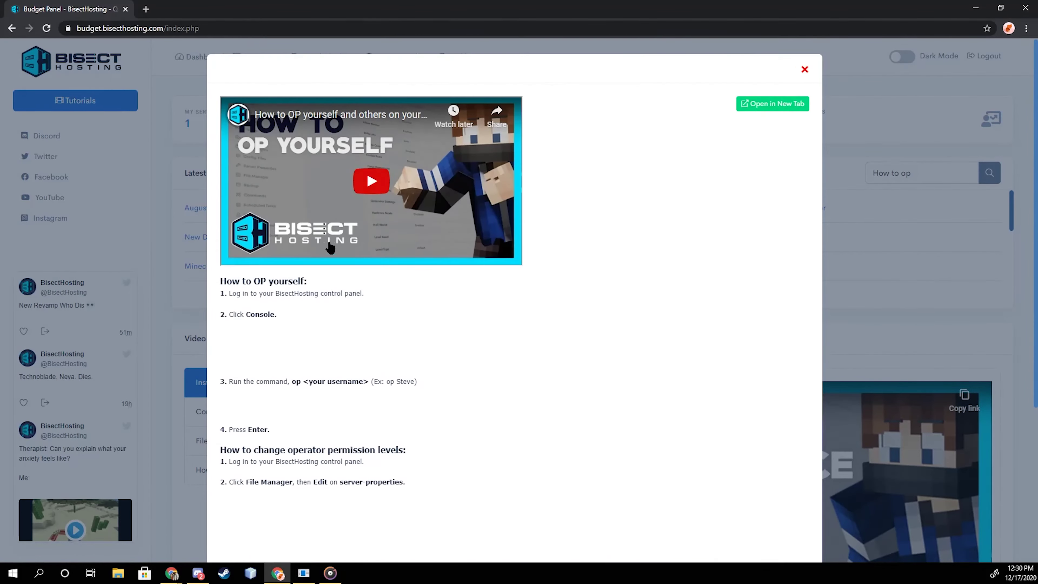
pyautogui.click(805, 69)
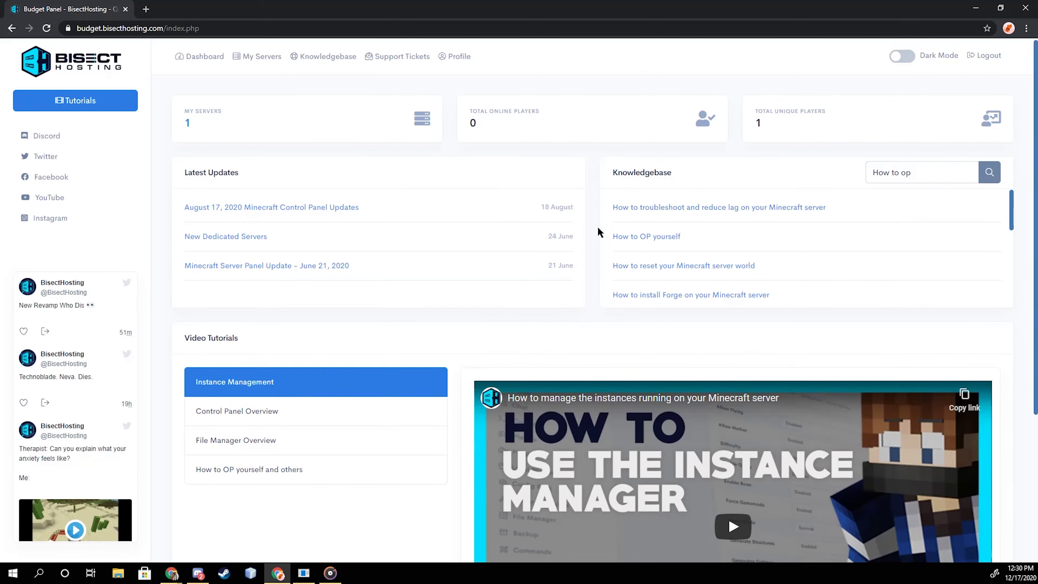
# Switch the Video Tutorials player to File Manager Overview and open the Minecraft server page
pyautogui.scroll(-2, 597, 232)
pyautogui.click(242, 304)
pyautogui.click(242, 331)
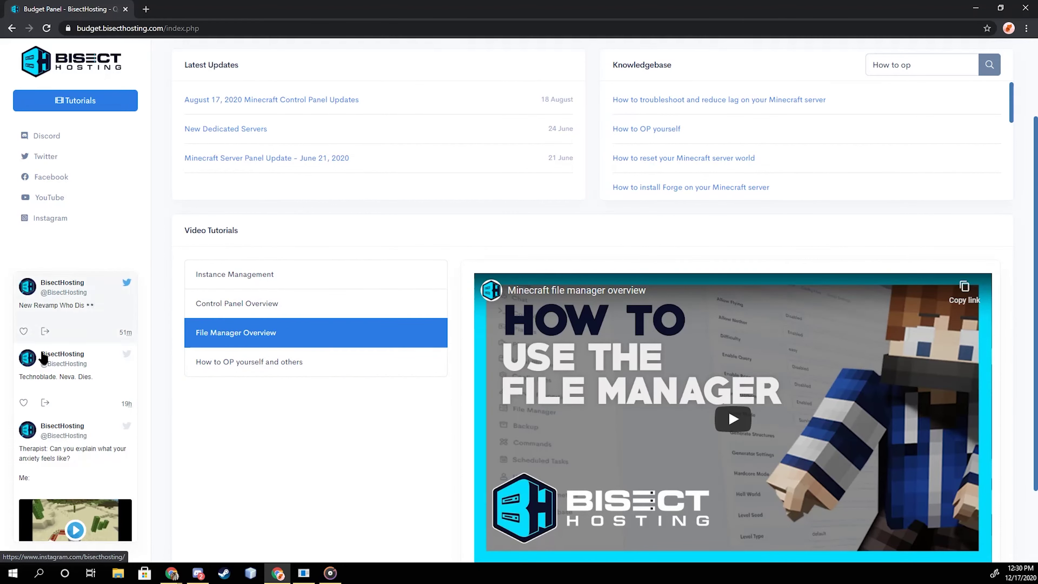
pyautogui.scroll(2, 298, 250)
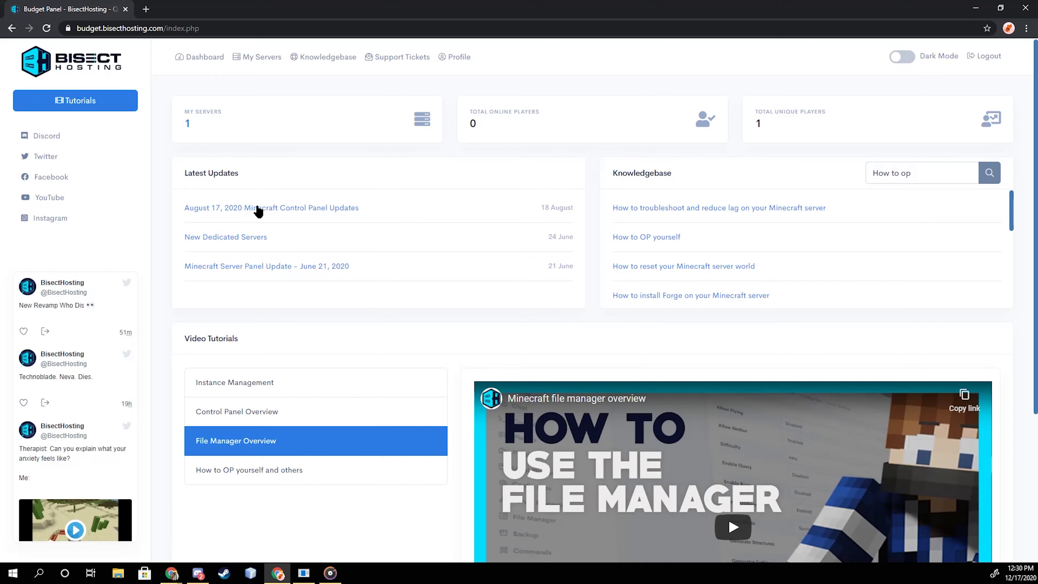
pyautogui.click(199, 132)
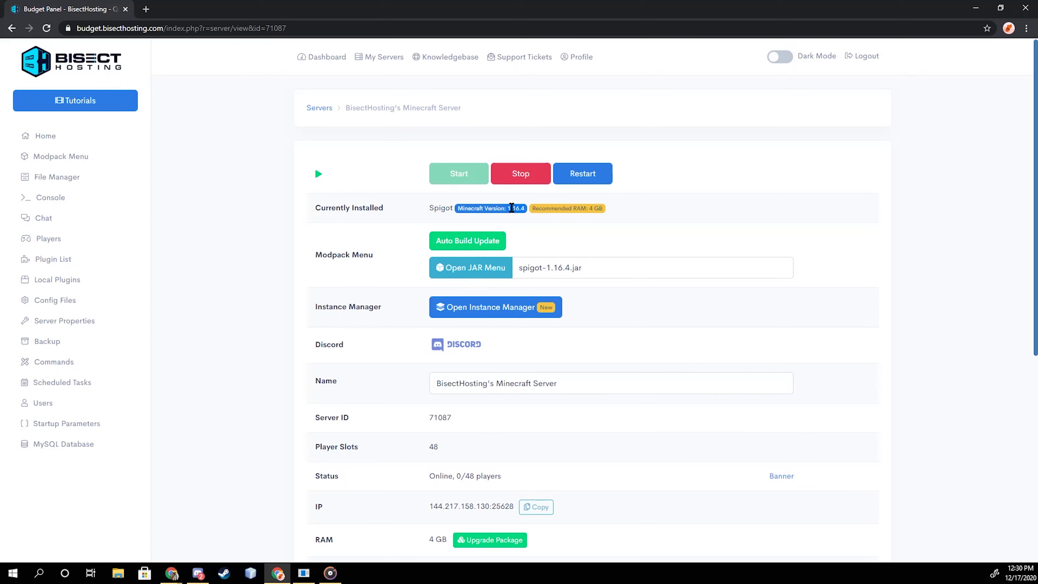
# Browse the Manage Server JAR server types and close it, keeping spigot-1.16.4.jar
pyautogui.moveTo(315, 254); pyautogui.dragTo(373, 255)
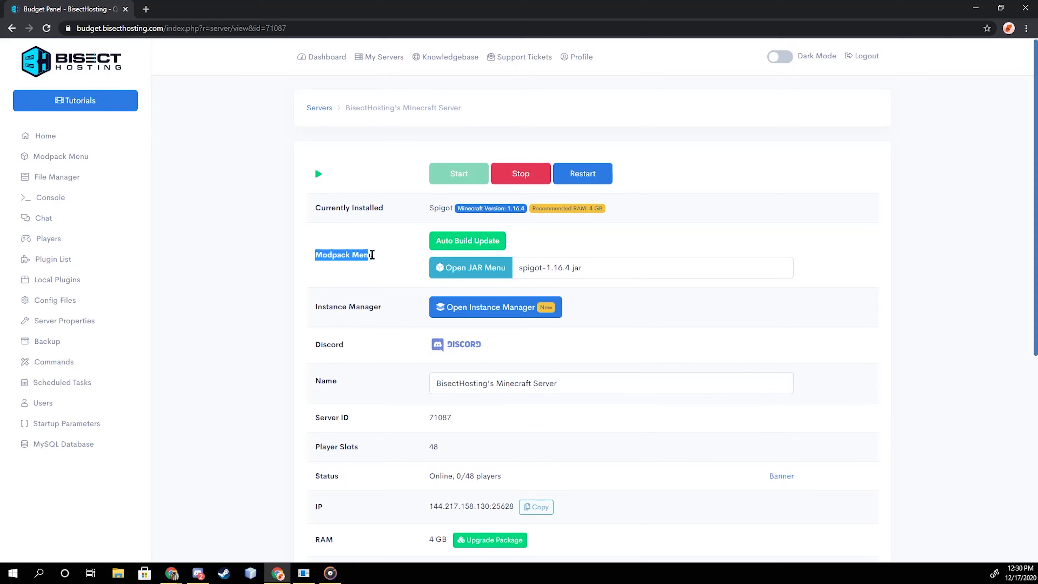
pyautogui.click(373, 255)
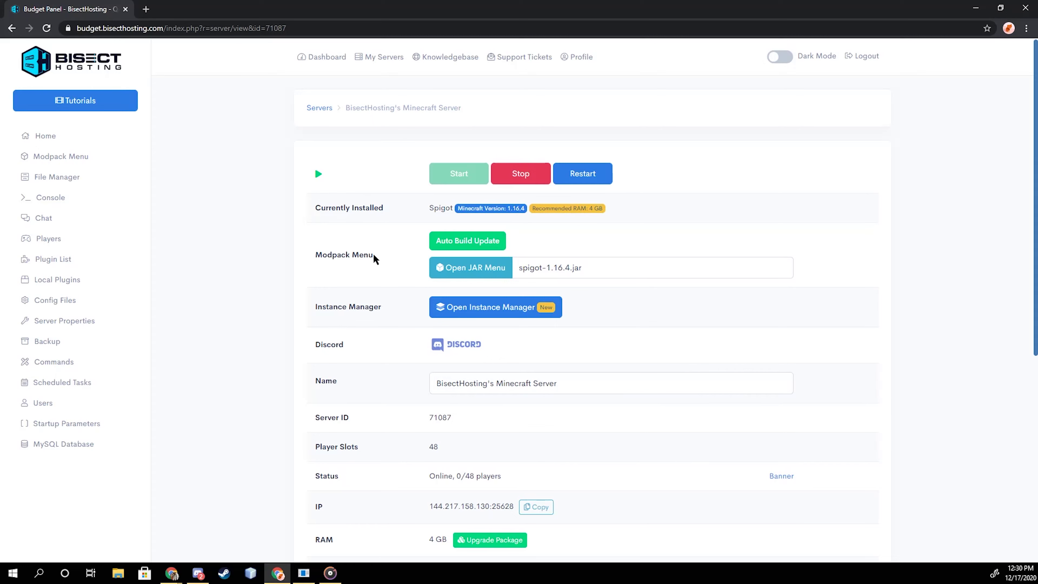
pyautogui.click(461, 270)
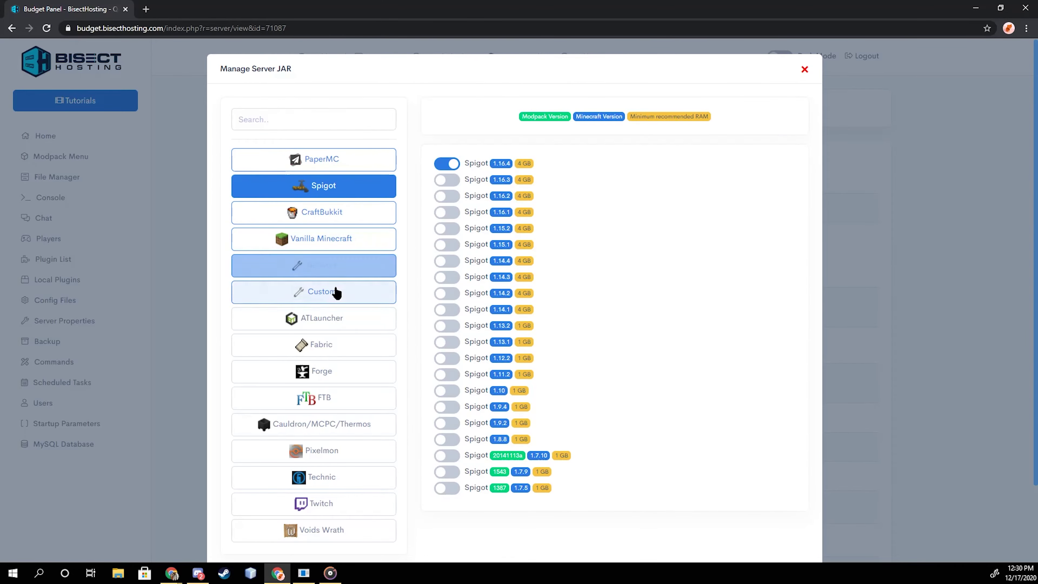
pyautogui.scroll(-2, 336, 286)
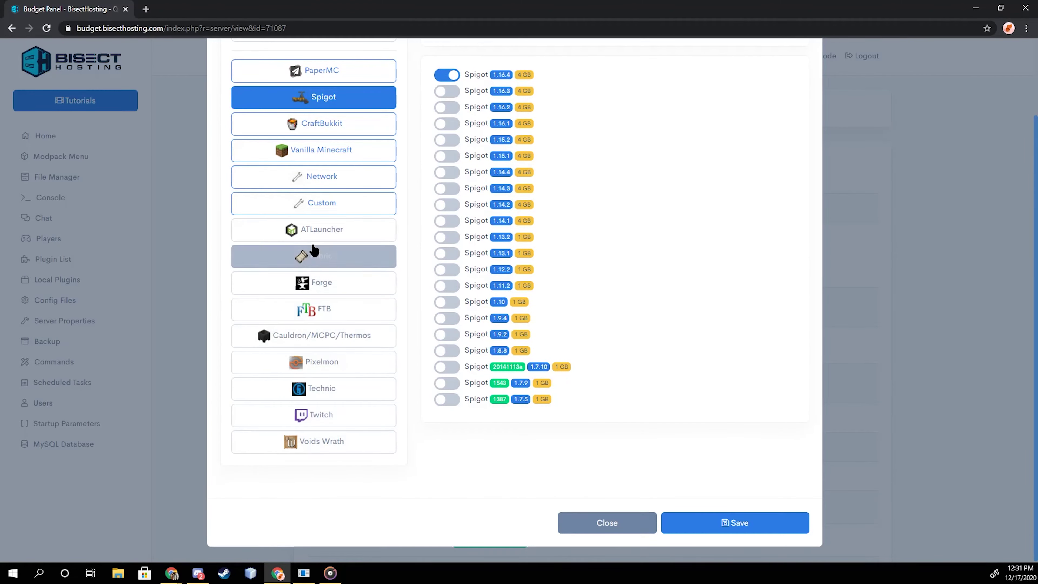
pyautogui.scroll(2, 313, 260)
pyautogui.scroll(-2, 303, 274)
pyautogui.scroll(2, 424, 290)
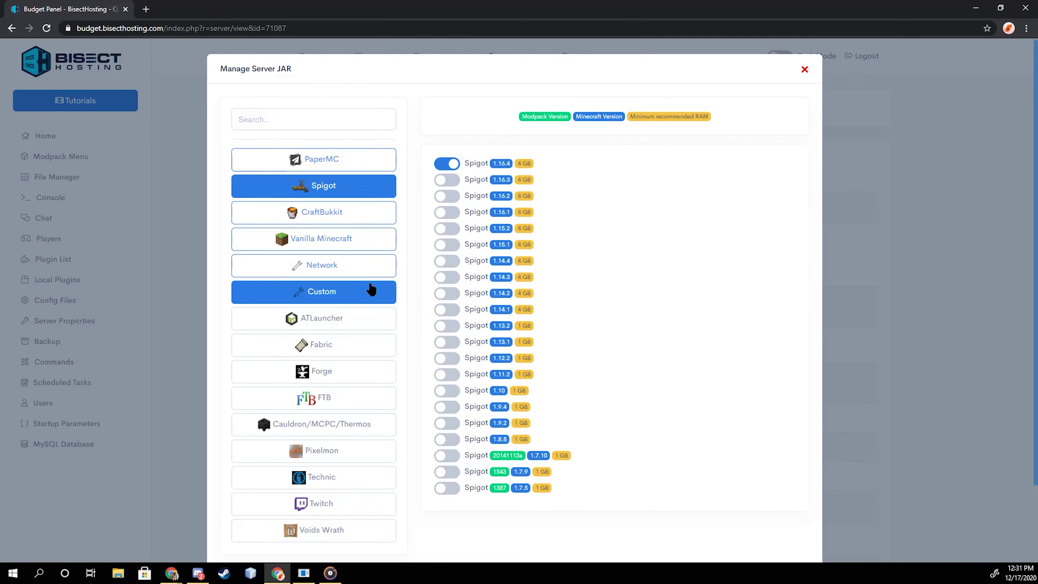
pyautogui.click(804, 72)
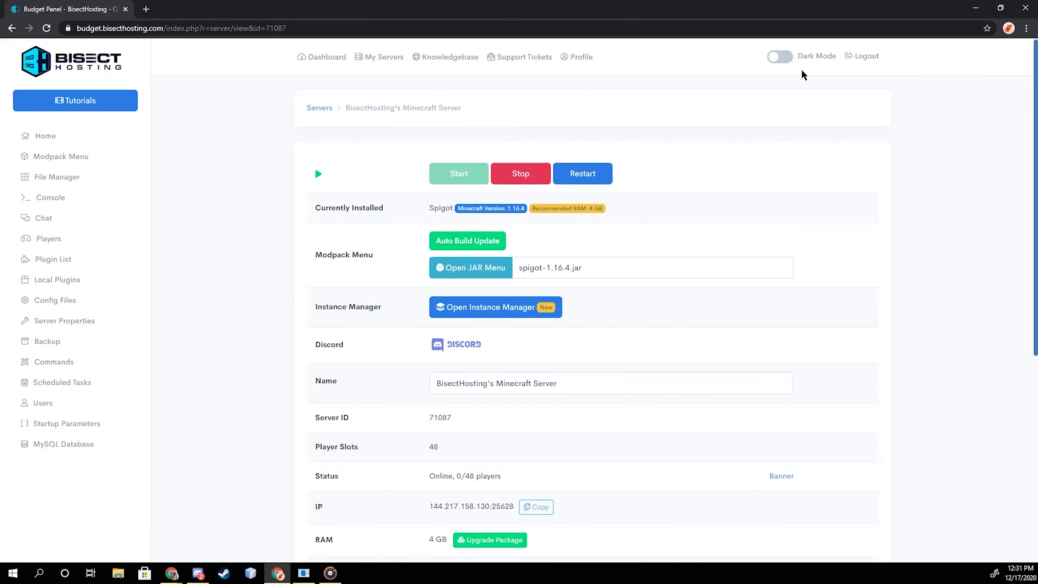
# Glance at the instance manager, then point out the server's name, player slots and online status
pyautogui.click(508, 306)
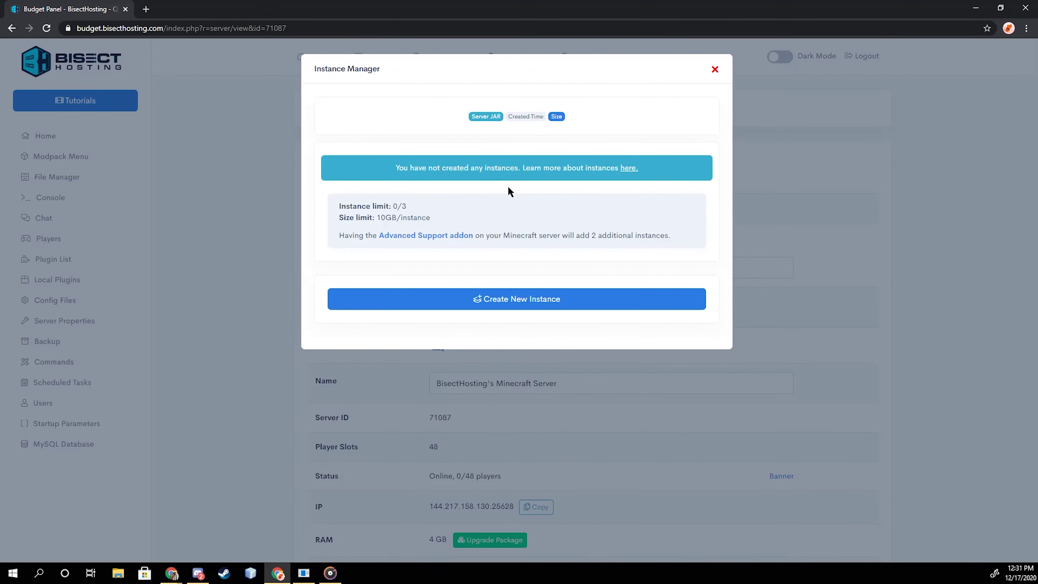
pyautogui.click(715, 70)
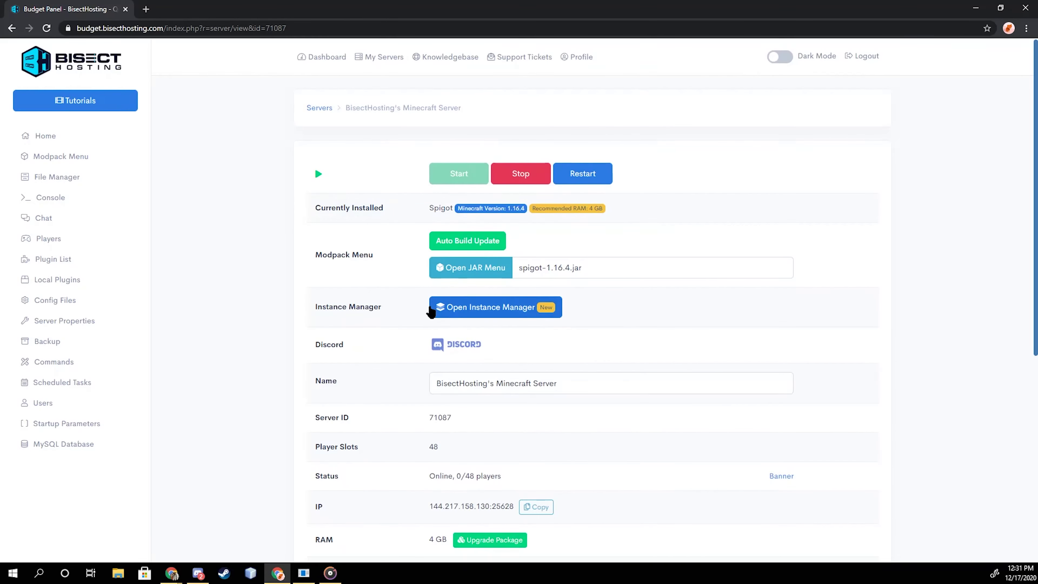
pyautogui.scroll(-4, 399, 294)
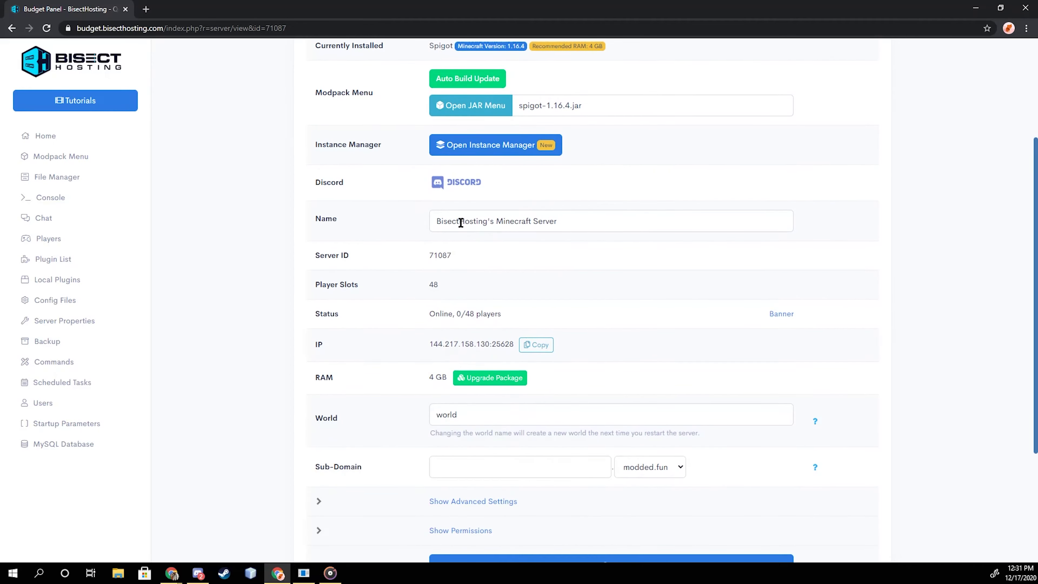
pyautogui.moveTo(574, 221); pyautogui.dragTo(429, 226)
pyautogui.click(425, 229)
pyautogui.click(436, 286)
pyautogui.moveTo(429, 314); pyautogui.dragTo(507, 321)
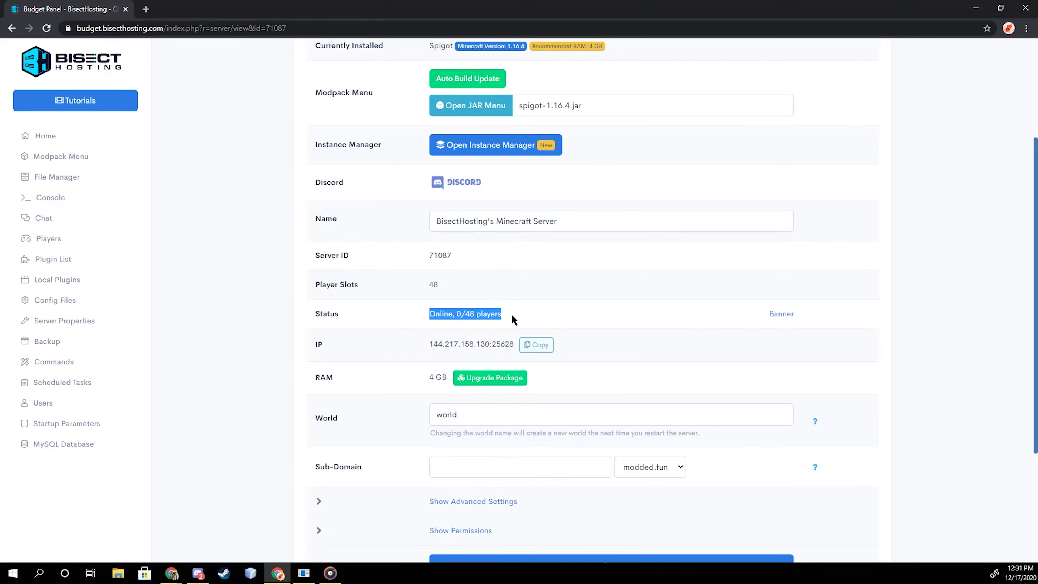
pyautogui.click(512, 314)
# Point out the server's IP address and the world name 'world'
pyautogui.scroll(-1, 512, 314)
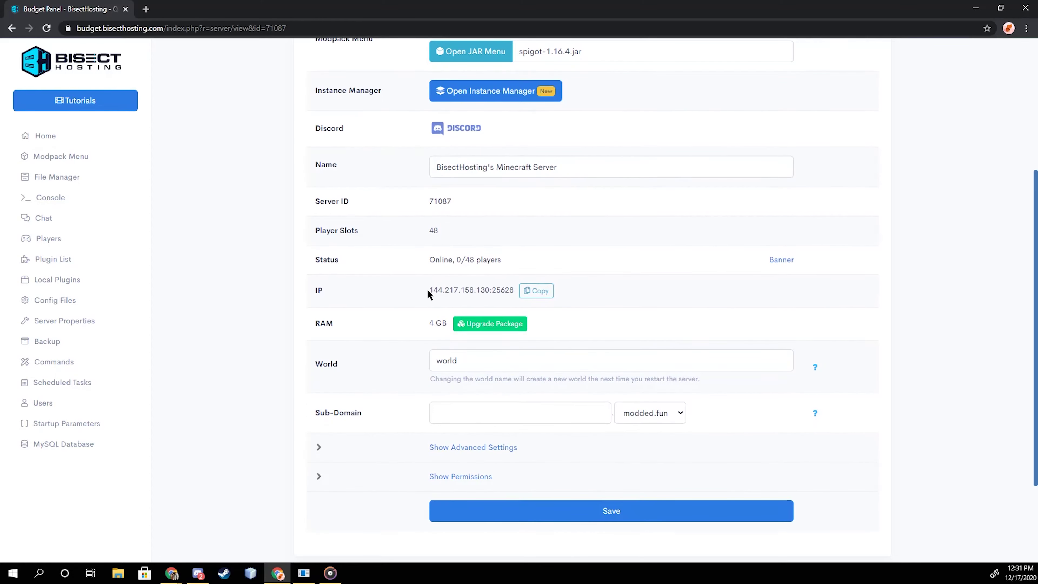
pyautogui.moveTo(429, 290); pyautogui.dragTo(515, 291)
pyautogui.click(509, 289)
pyautogui.scroll(-2, 447, 305)
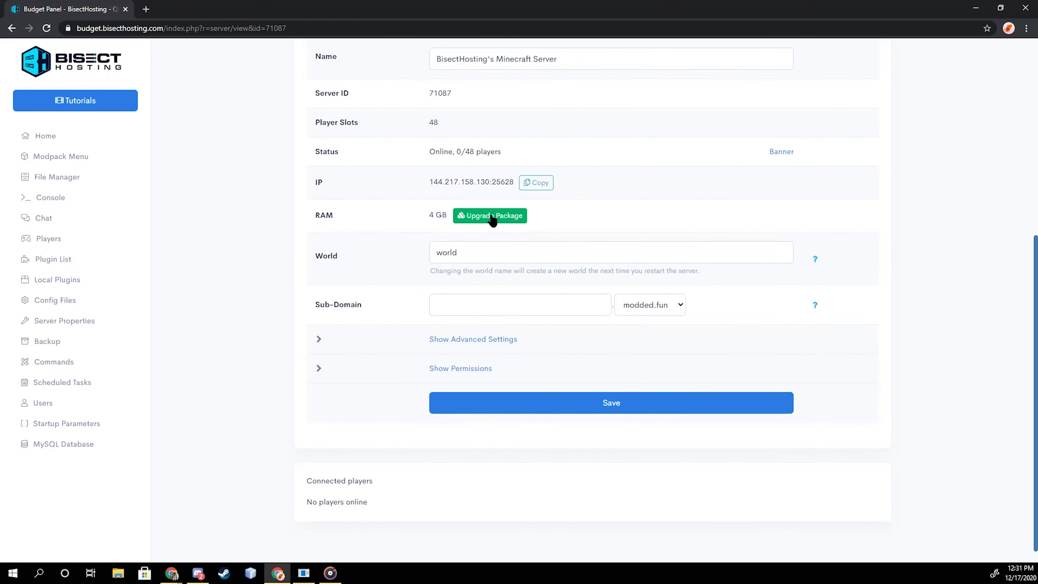
pyautogui.moveTo(464, 251); pyautogui.dragTo(435, 255)
pyautogui.click(416, 258)
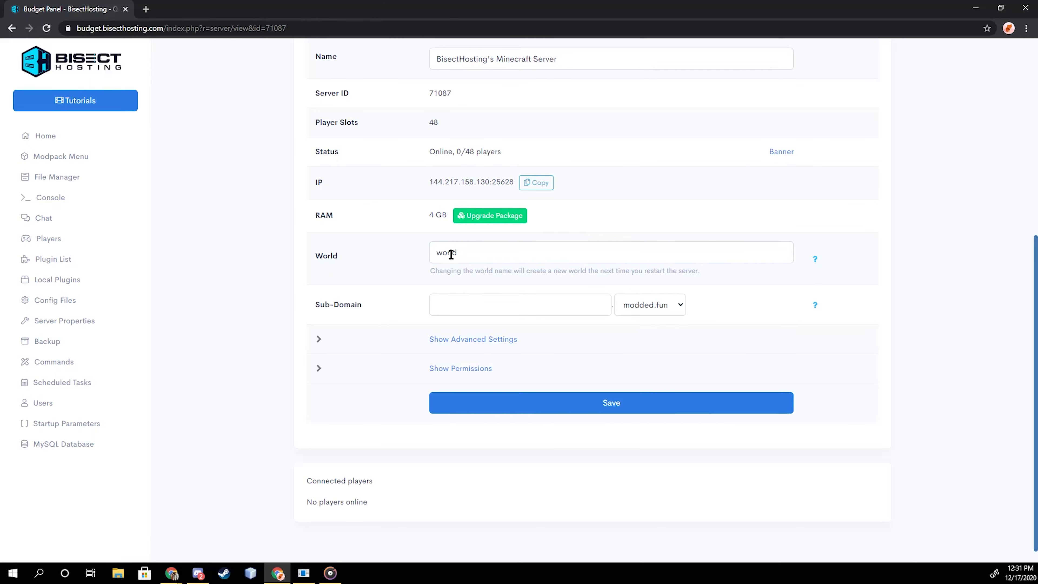
# Set the Sub-Domain suffix to modded.fun and save the server settings
pyautogui.click(442, 304)
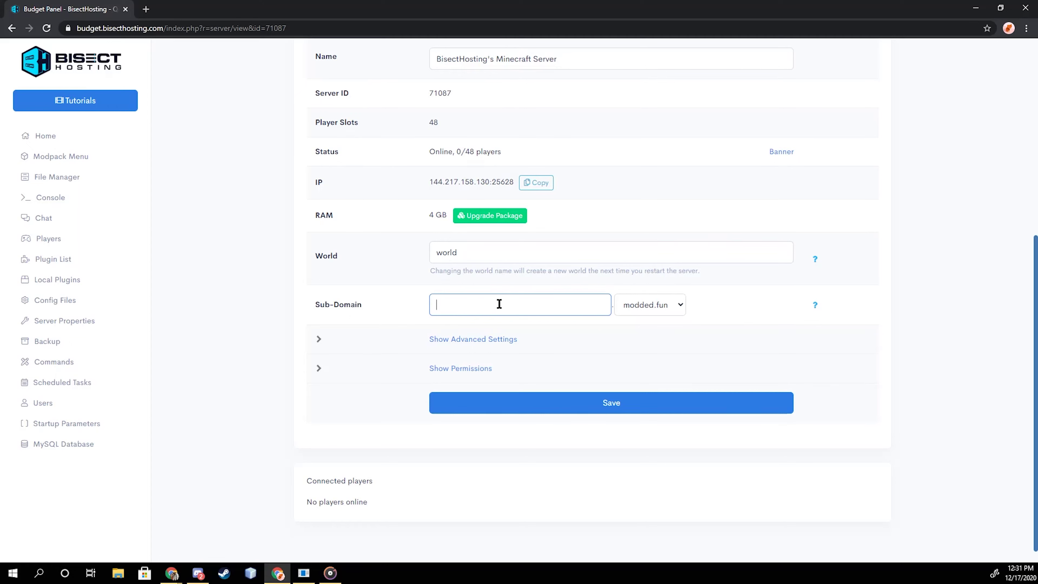
pyautogui.click(648, 305)
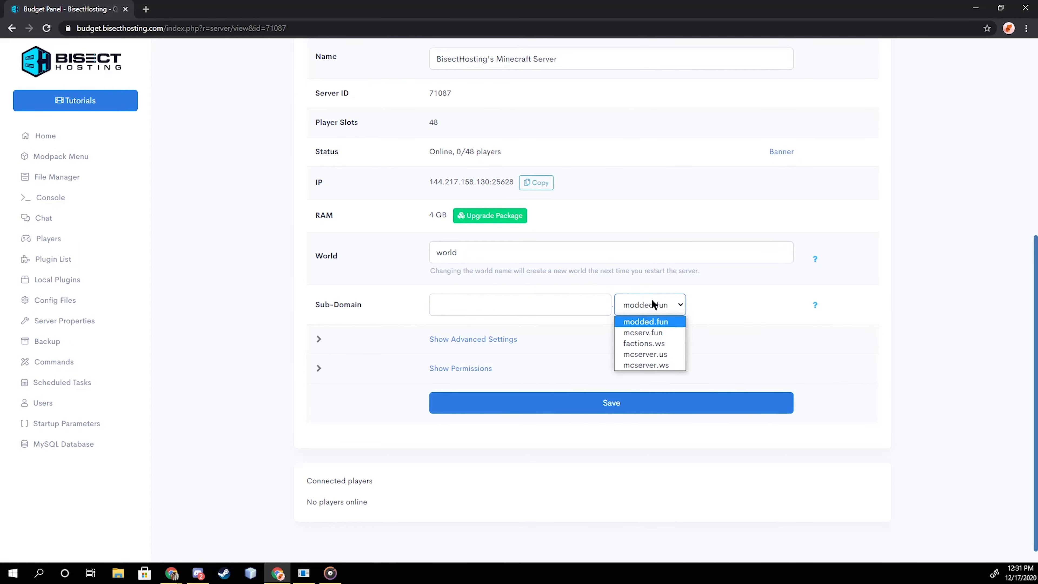
pyautogui.click(652, 301)
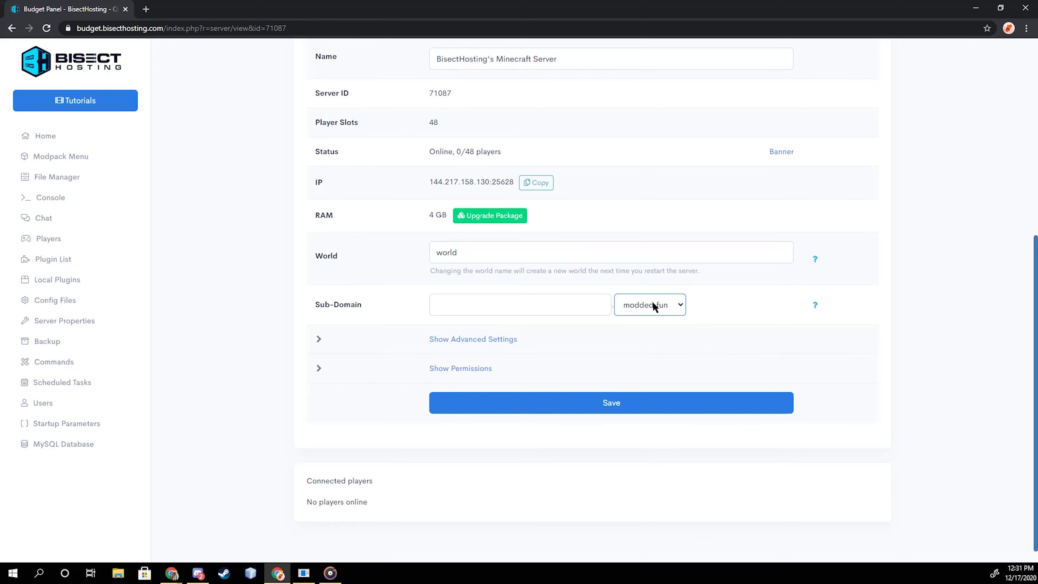
pyautogui.click(613, 405)
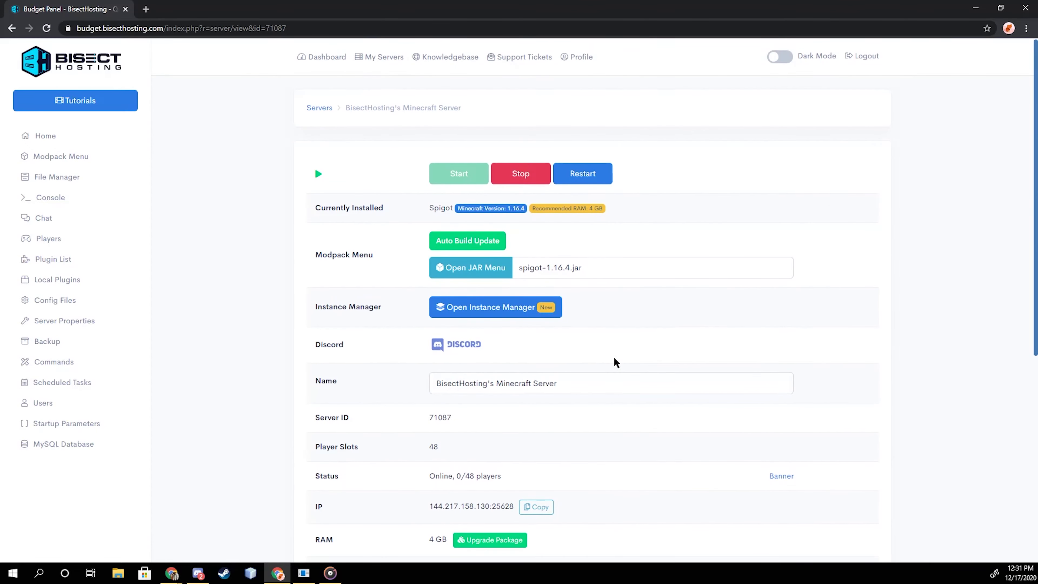
# In File Manager, open the plugins folder, return Up to root, and tick ALL entries
pyautogui.click(62, 180)
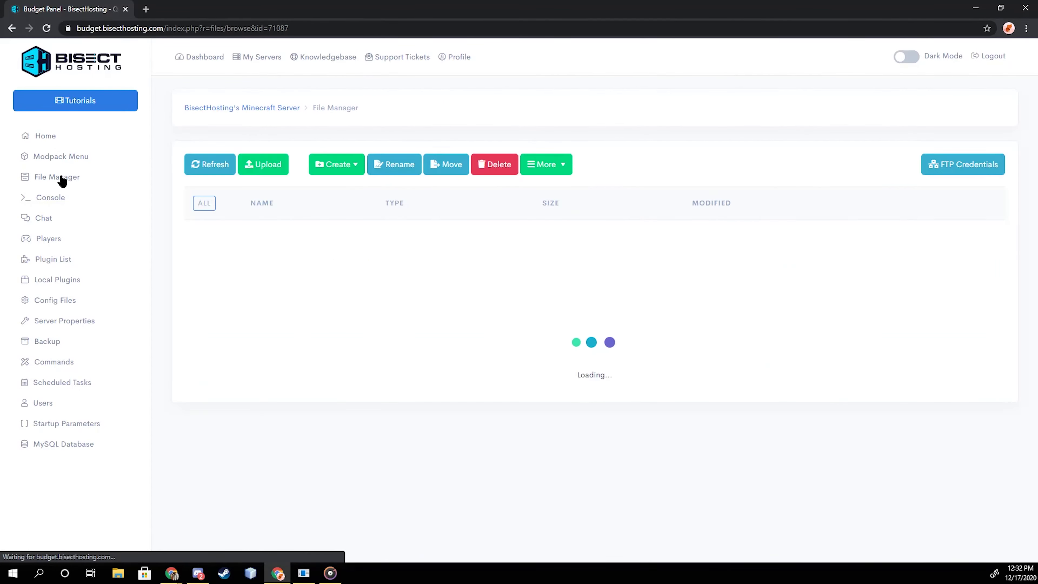
pyautogui.scroll(-4, 300, 245)
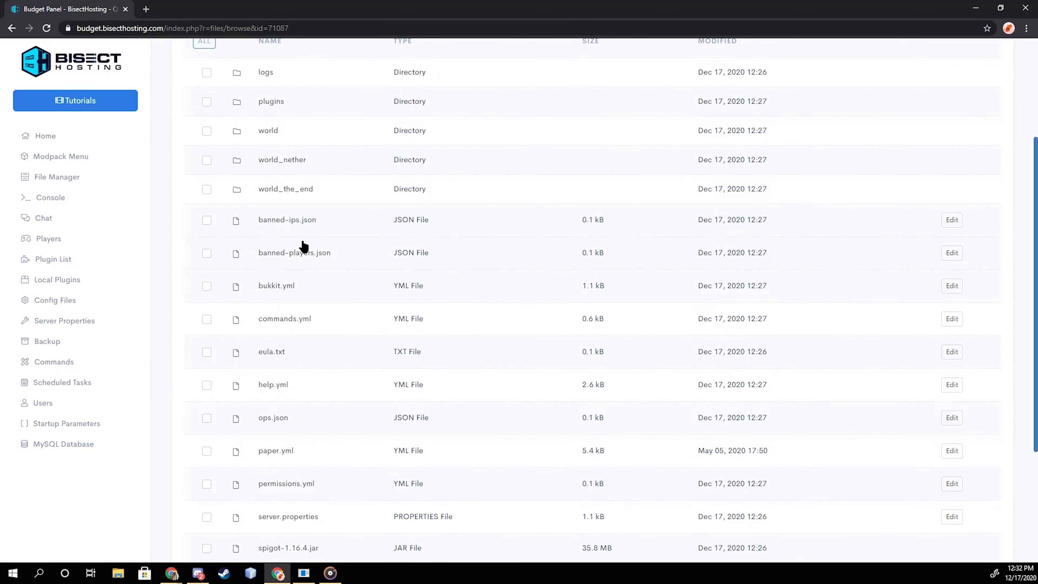
pyautogui.scroll(4, 301, 244)
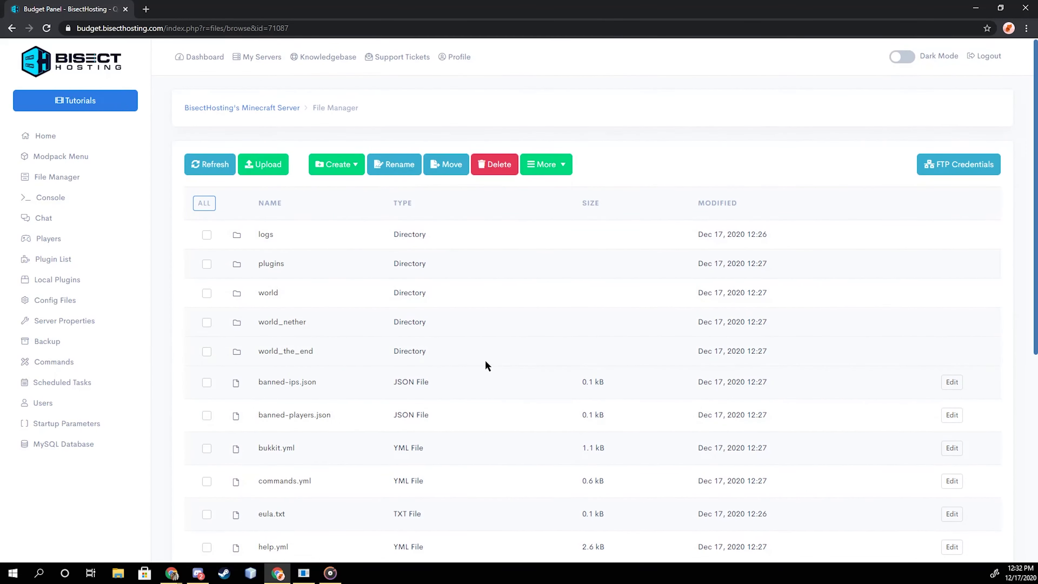
pyautogui.scroll(-5, 283, 260)
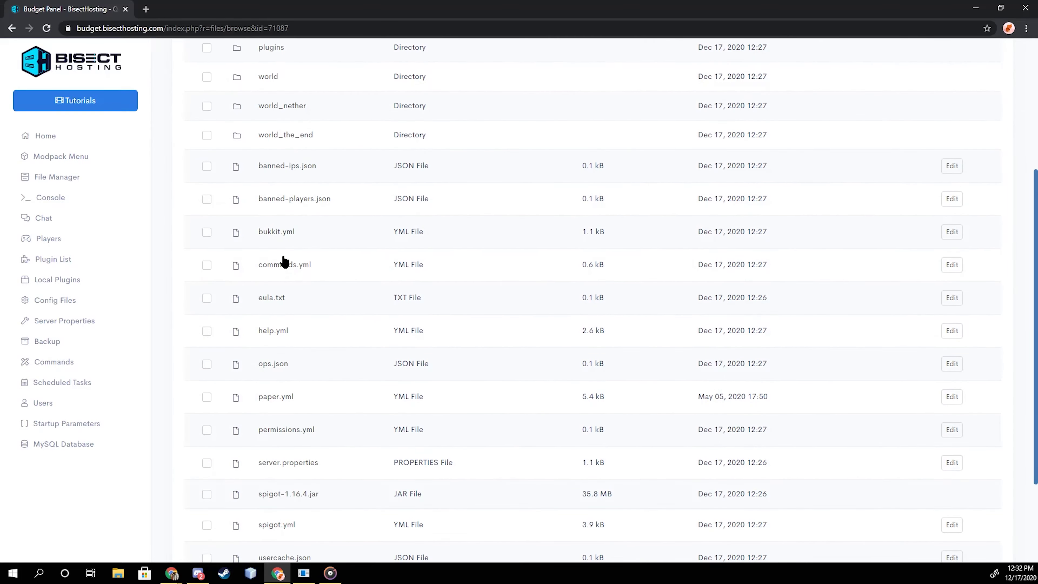
pyautogui.scroll(1, 285, 262)
pyautogui.click(268, 104)
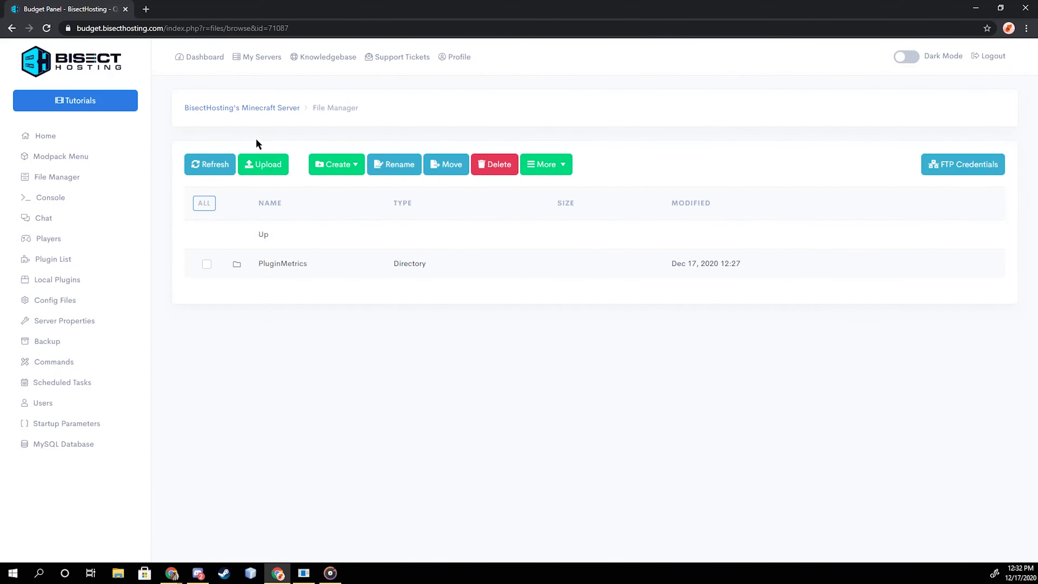
pyautogui.click(237, 236)
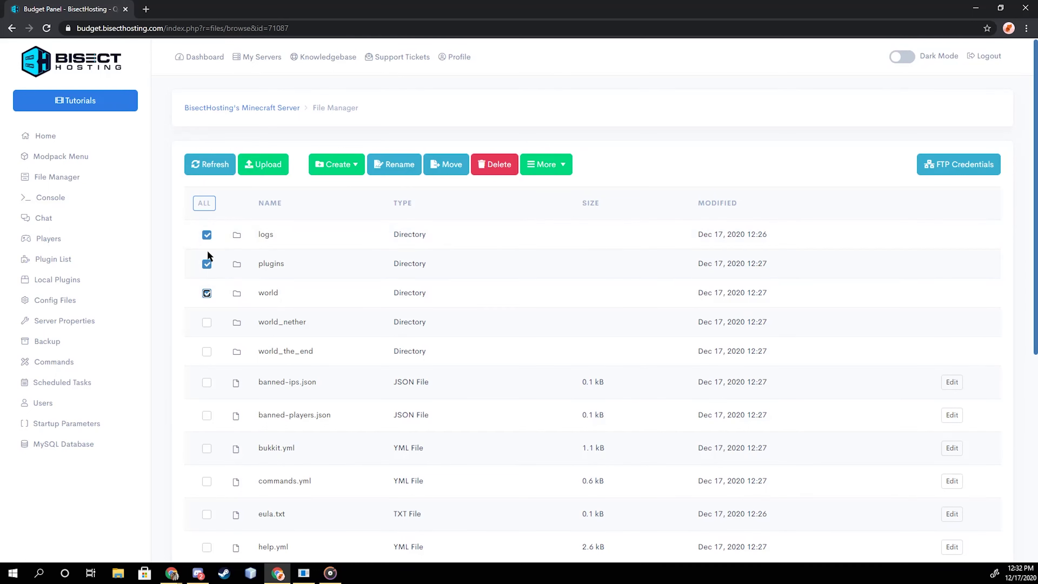
pyautogui.click(203, 204)
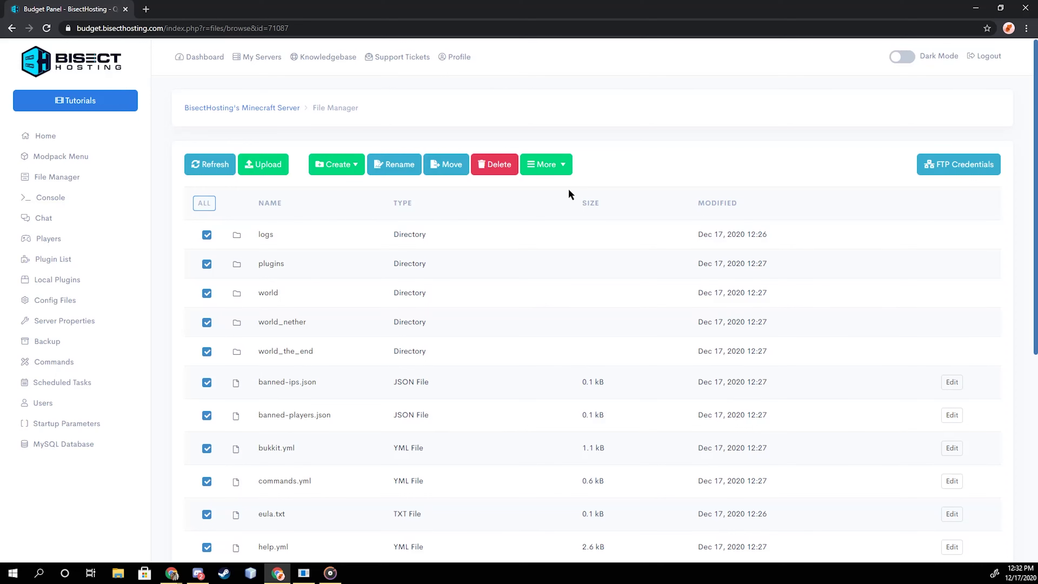
# Open and close the More and Create dropdowns and the Upload window
pyautogui.click(539, 163)
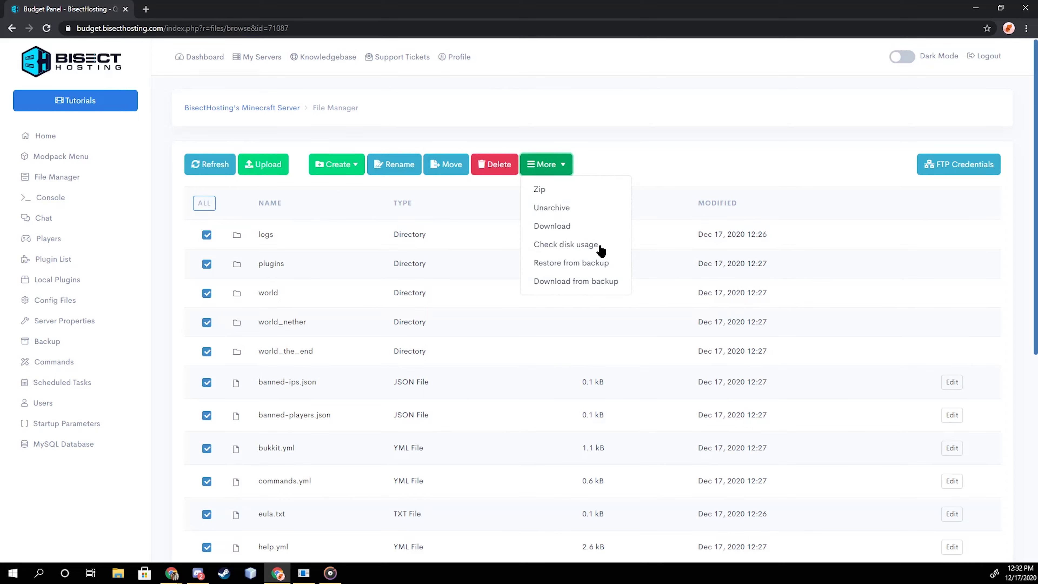
pyautogui.click(484, 184)
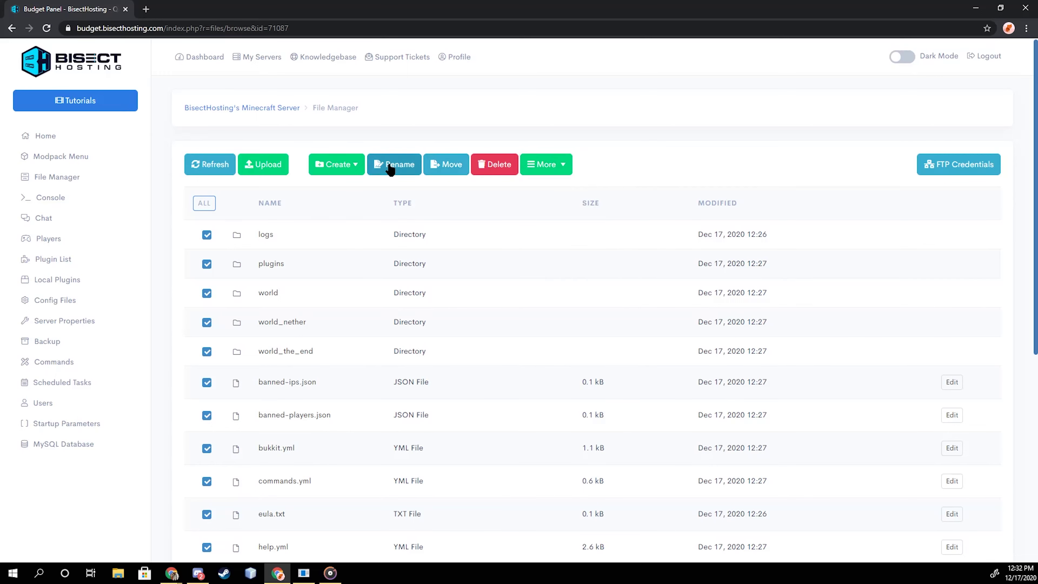
pyautogui.click(342, 167)
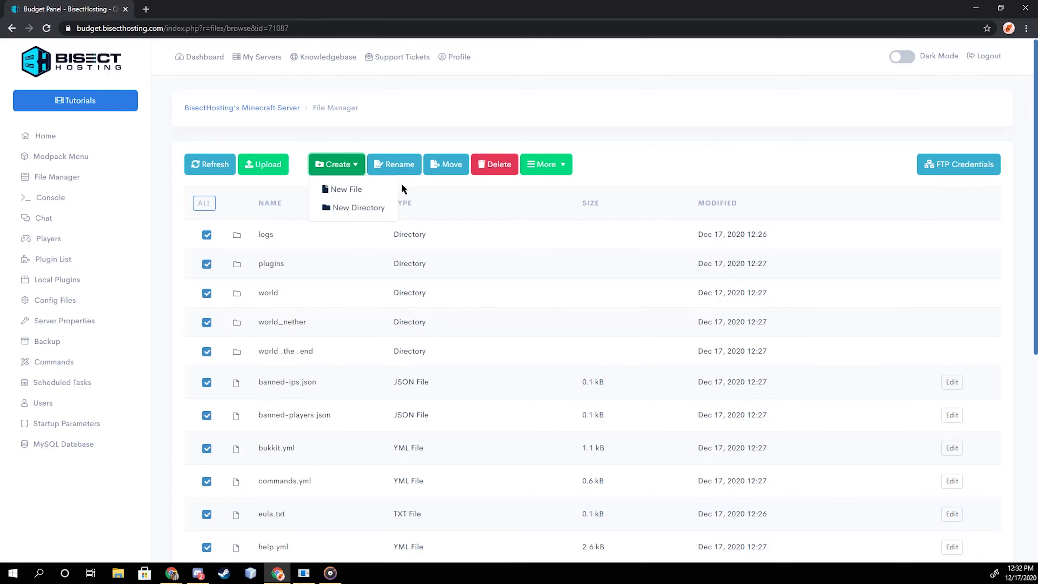
pyautogui.click(430, 187)
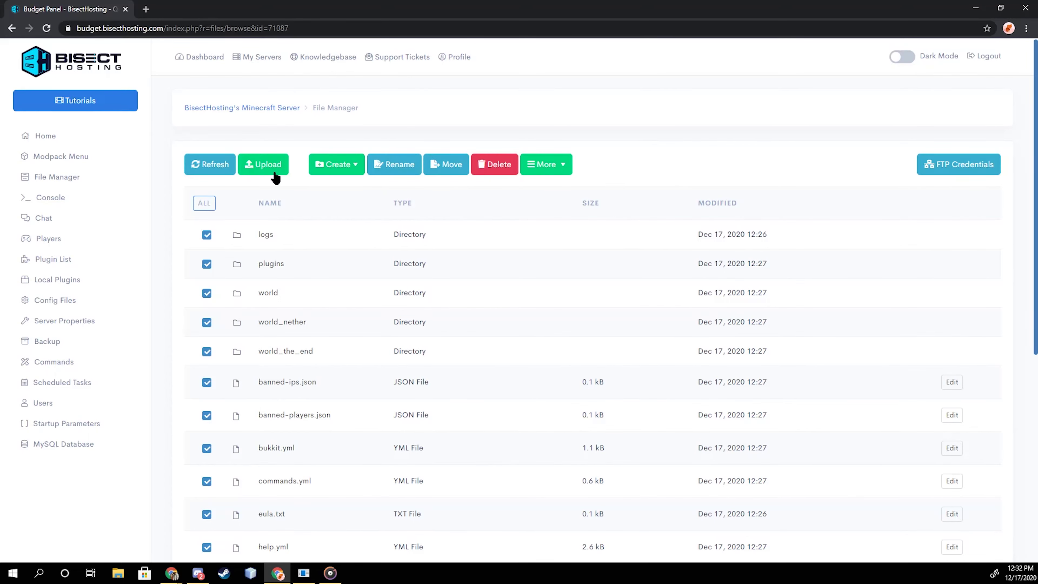
pyautogui.click(264, 165)
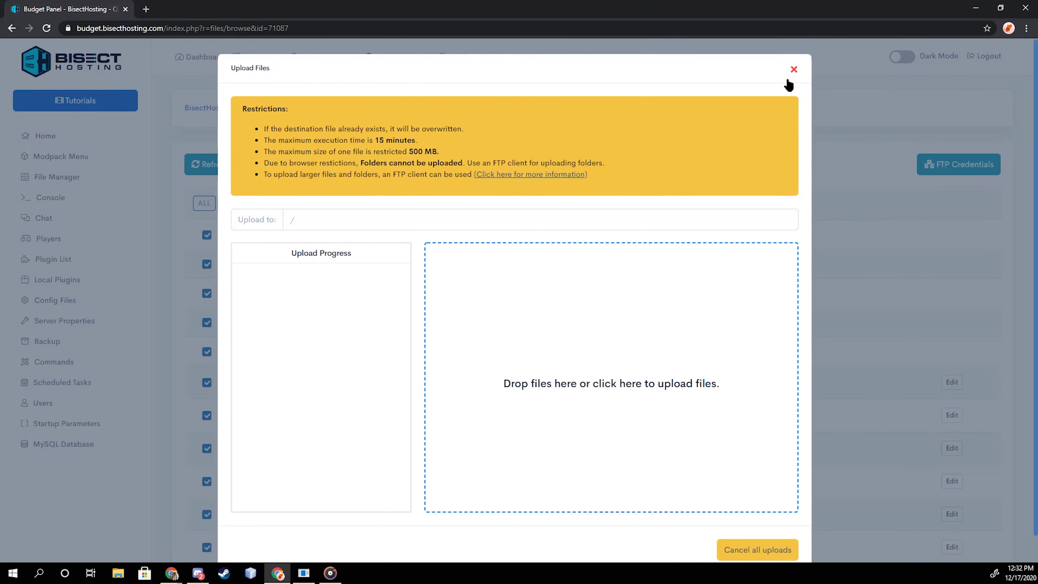
pyautogui.click(794, 70)
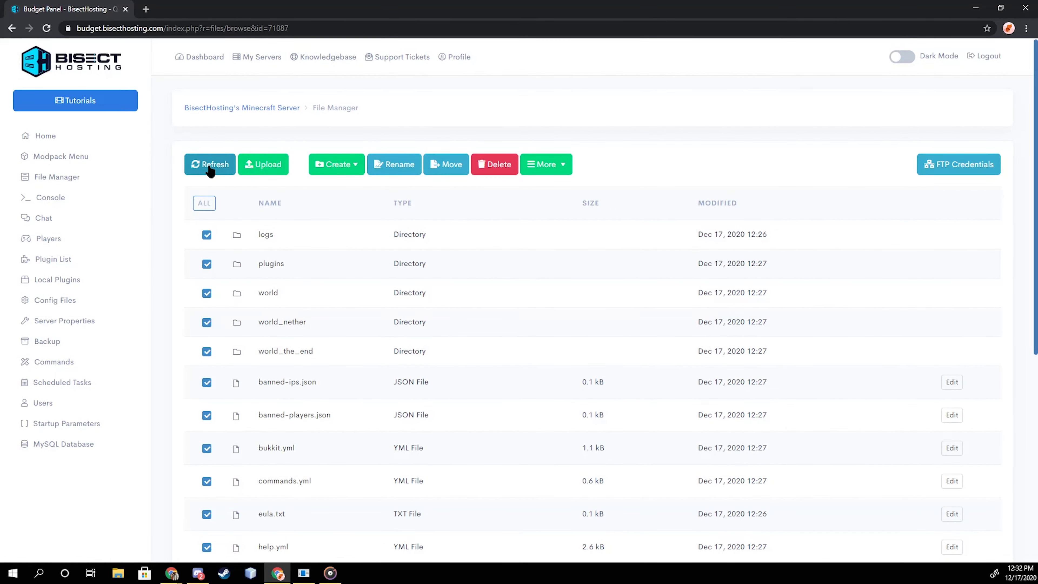
# View the Console log, then send the message 'Hey!' in the server Chat
pyautogui.click(50, 198)
pyautogui.scroll(-1, 122, 287)
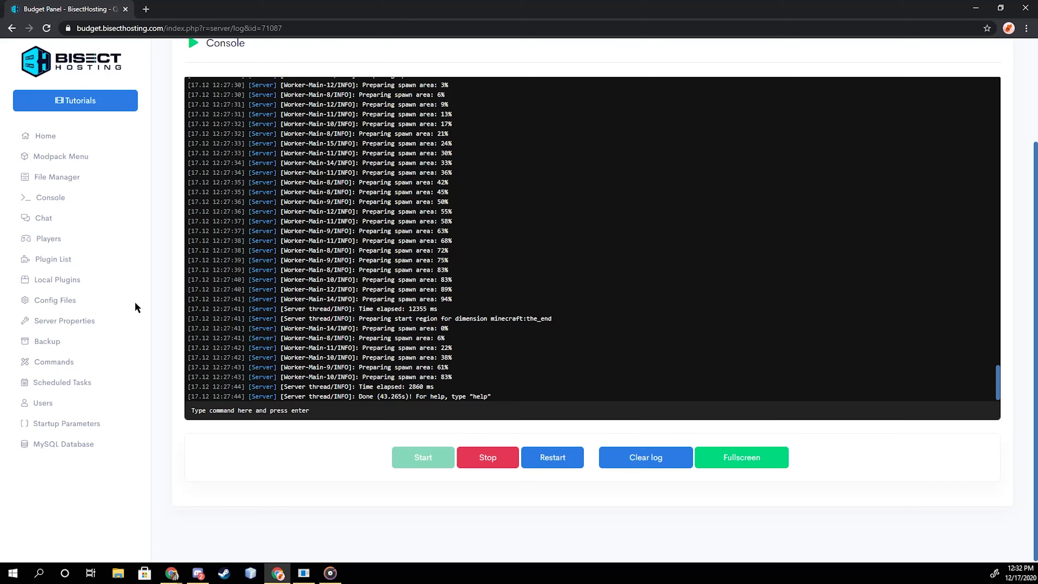
pyautogui.click(30, 222)
pyautogui.scroll(-2, 498, 489)
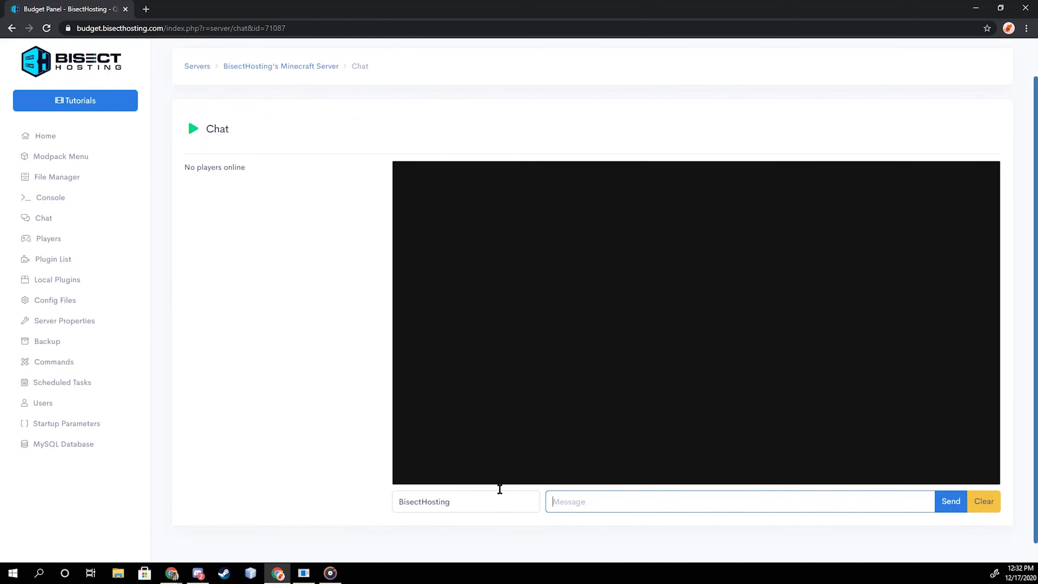
pyautogui.click(578, 478)
pyautogui.write('Hey!')
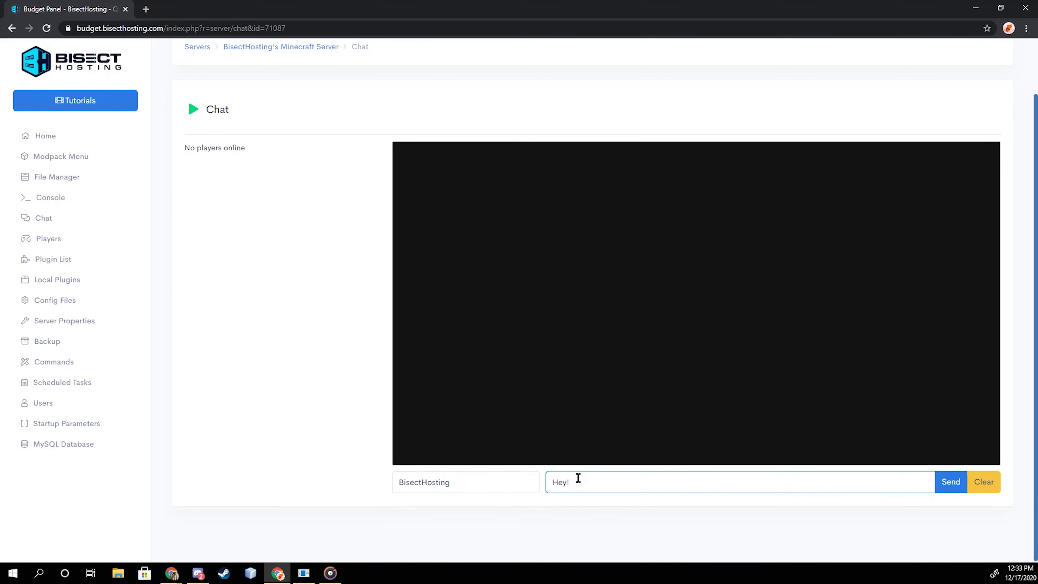
pyautogui.click(950, 486)
# Look over the Players list, then bring up the Server Properties editor
pyautogui.click(49, 239)
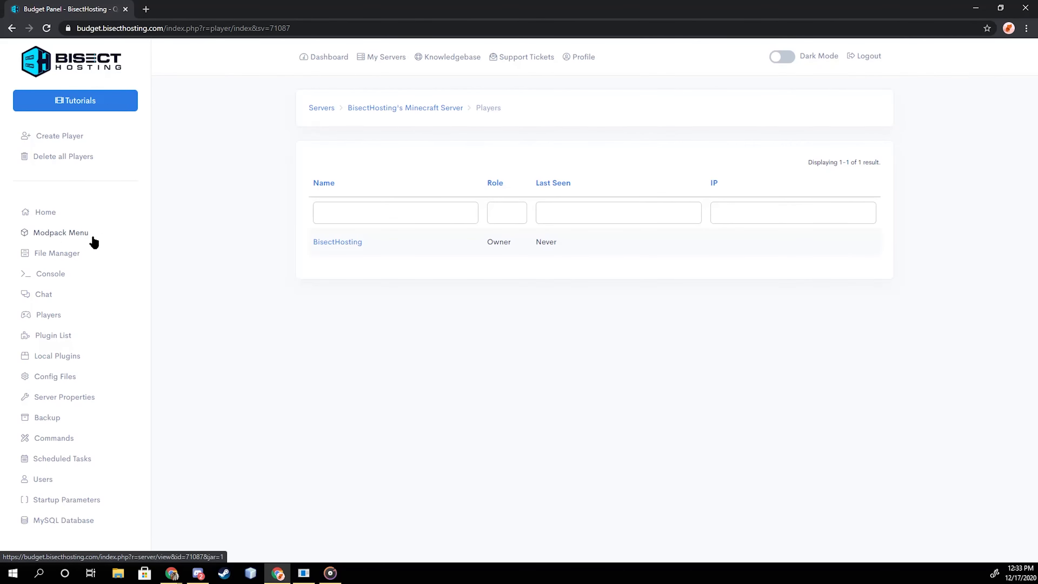
pyautogui.click(334, 213)
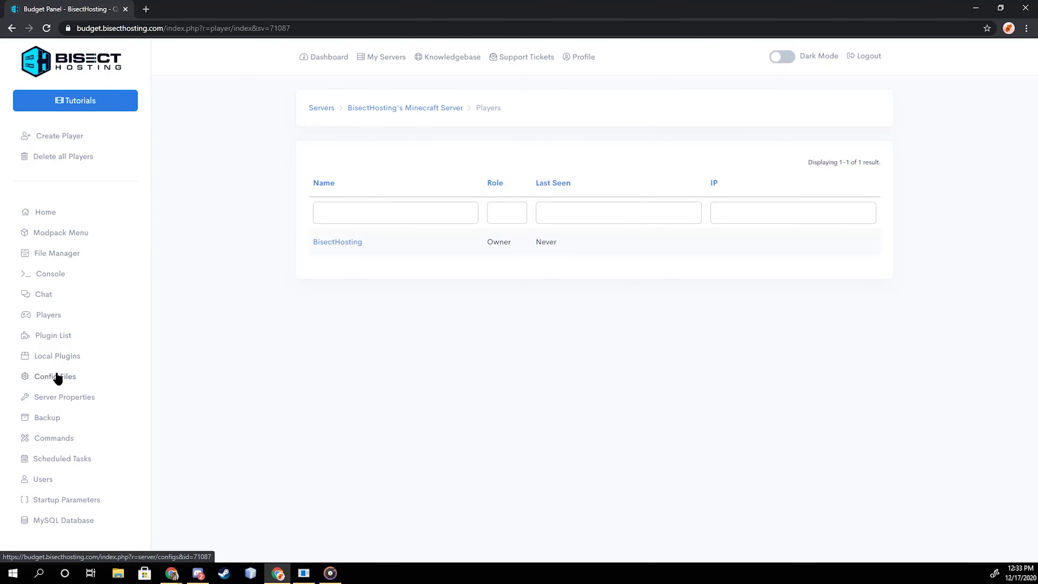
pyautogui.click(58, 403)
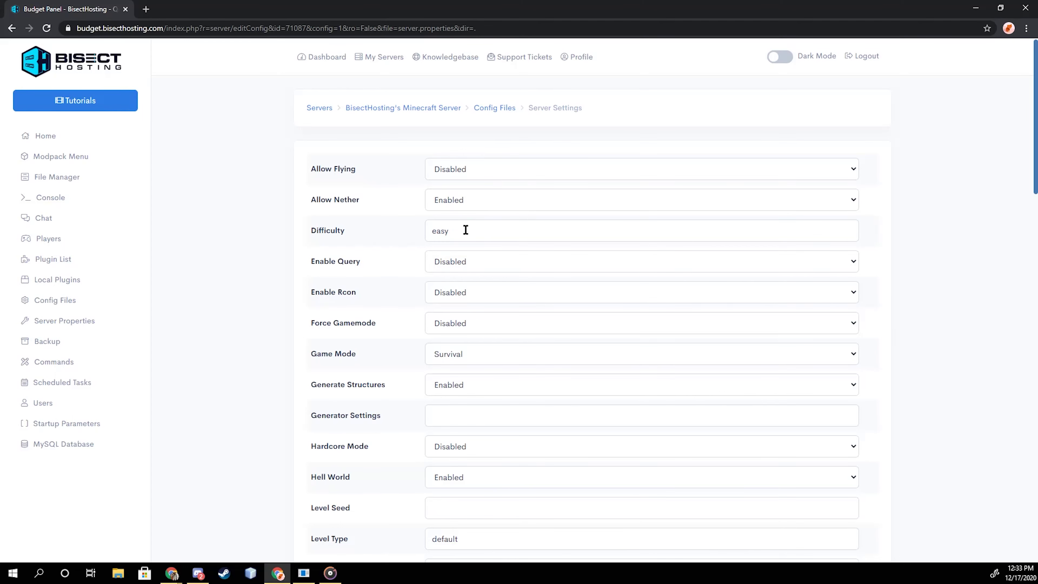
pyautogui.scroll(-4, 470, 231)
pyautogui.scroll(4, 470, 233)
# Change Difficulty from easy to hard and save the server properties
pyautogui.moveTo(466, 228); pyautogui.dragTo(413, 232)
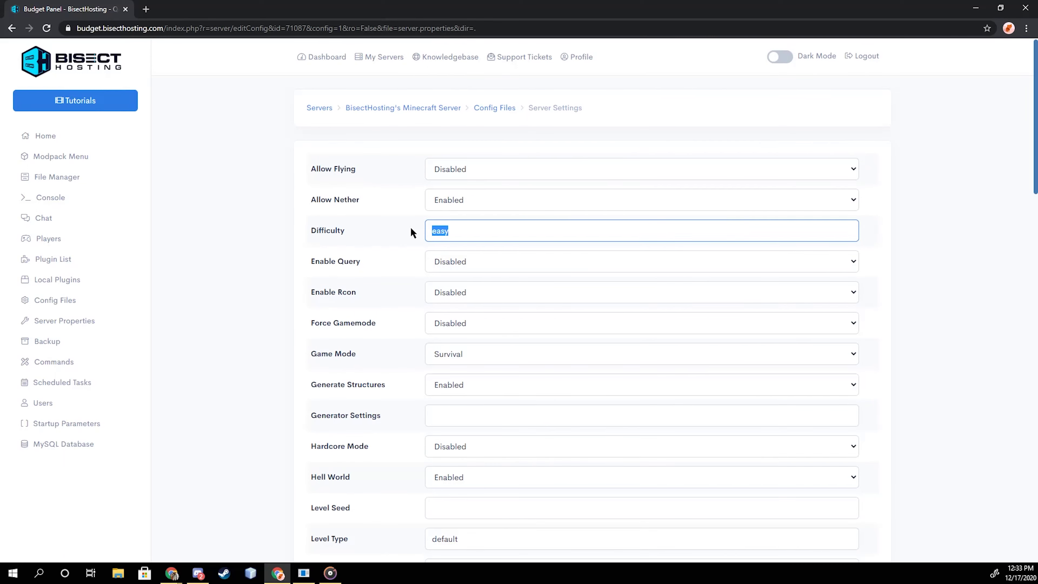
pyautogui.write('hard')
pyautogui.click(411, 233)
pyautogui.scroll(-20, 413, 229)
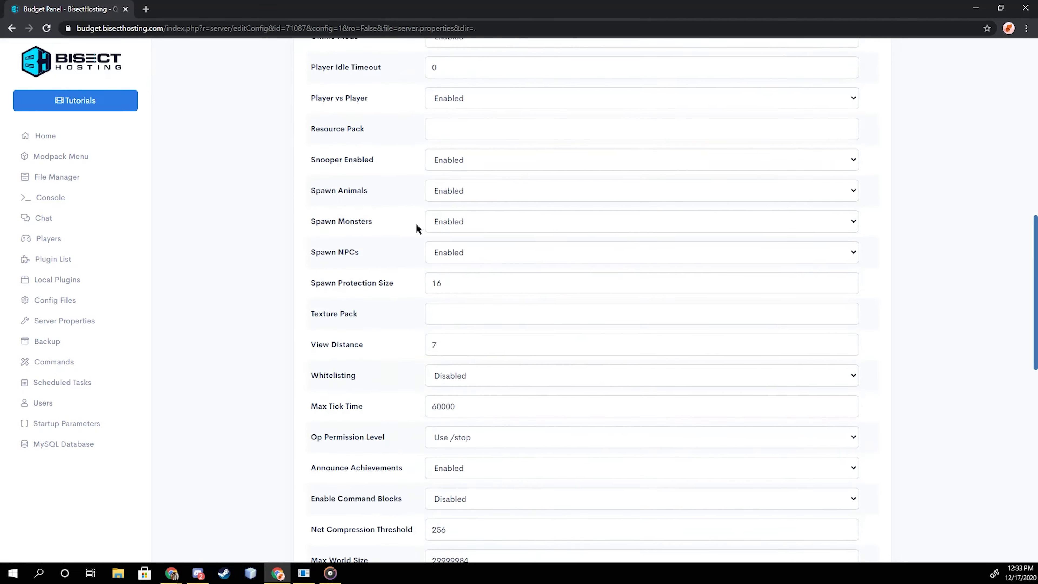
pyautogui.click(626, 466)
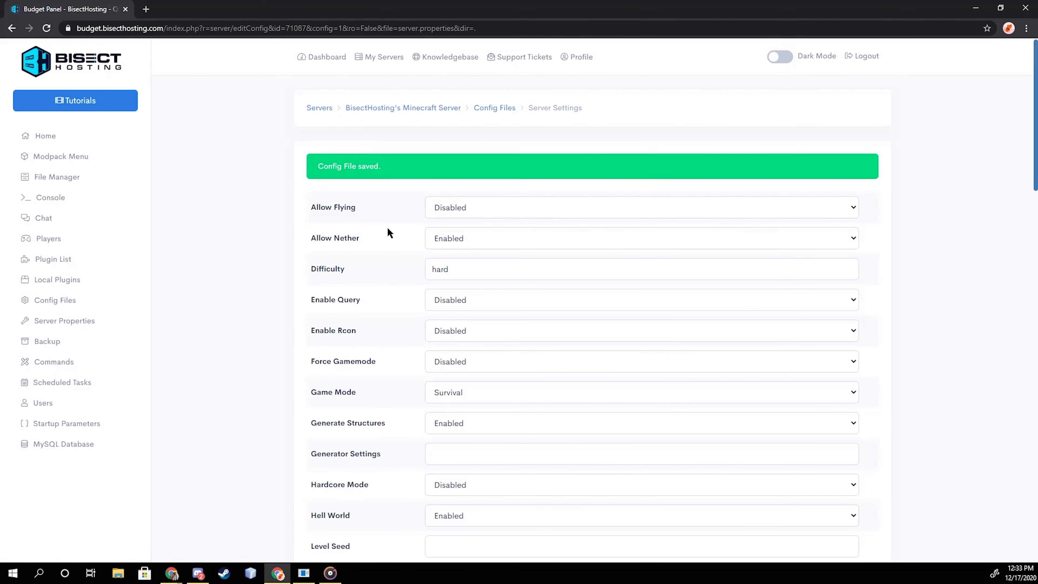
# Browse the Backups, Commands and Scheduled Tasks pages
pyautogui.click(41, 341)
pyautogui.scroll(-1, 35, 358)
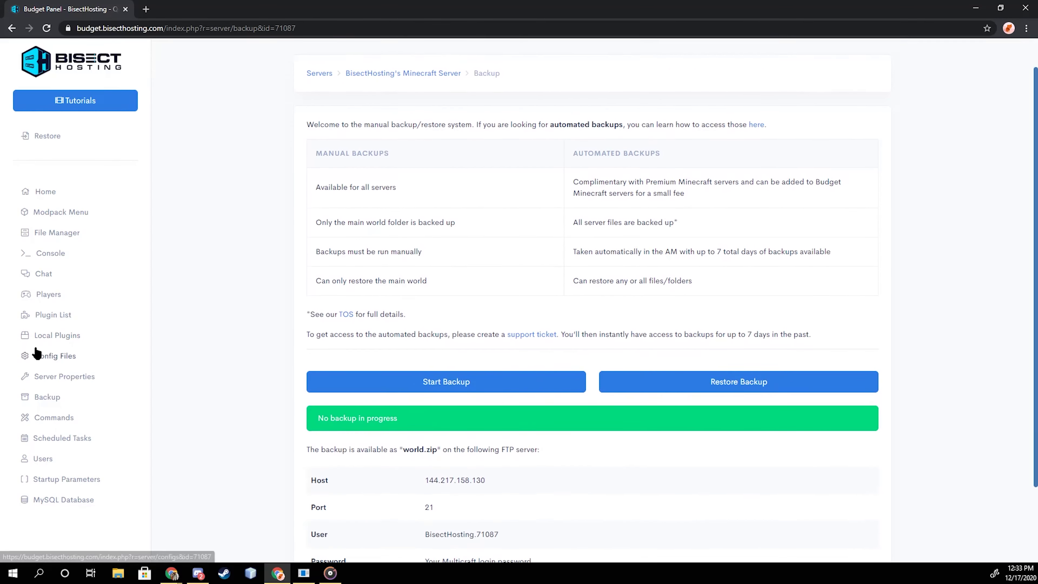
pyautogui.click(50, 421)
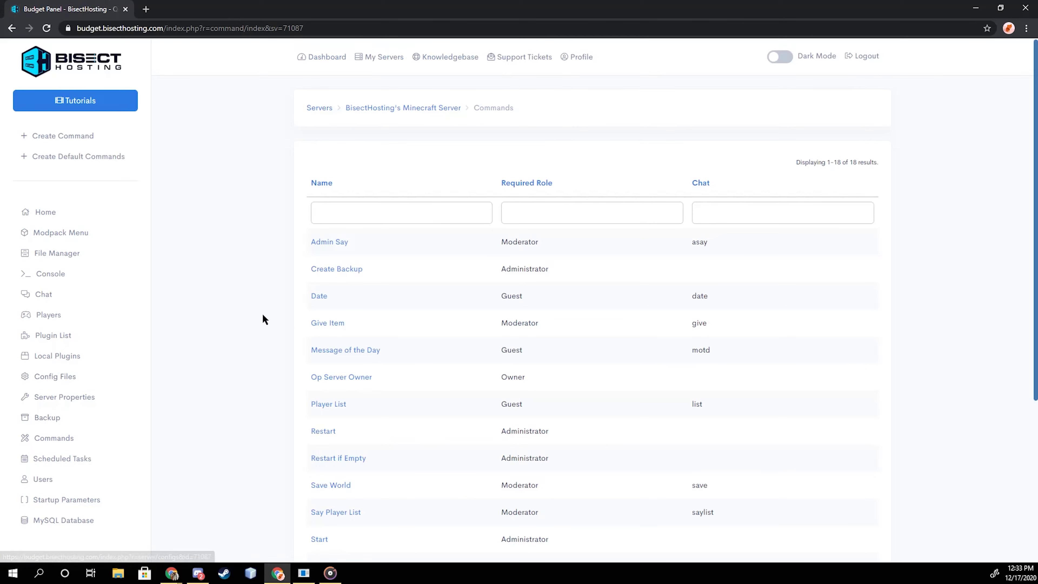
pyautogui.scroll(-2, 355, 281)
pyautogui.scroll(-1, 355, 281)
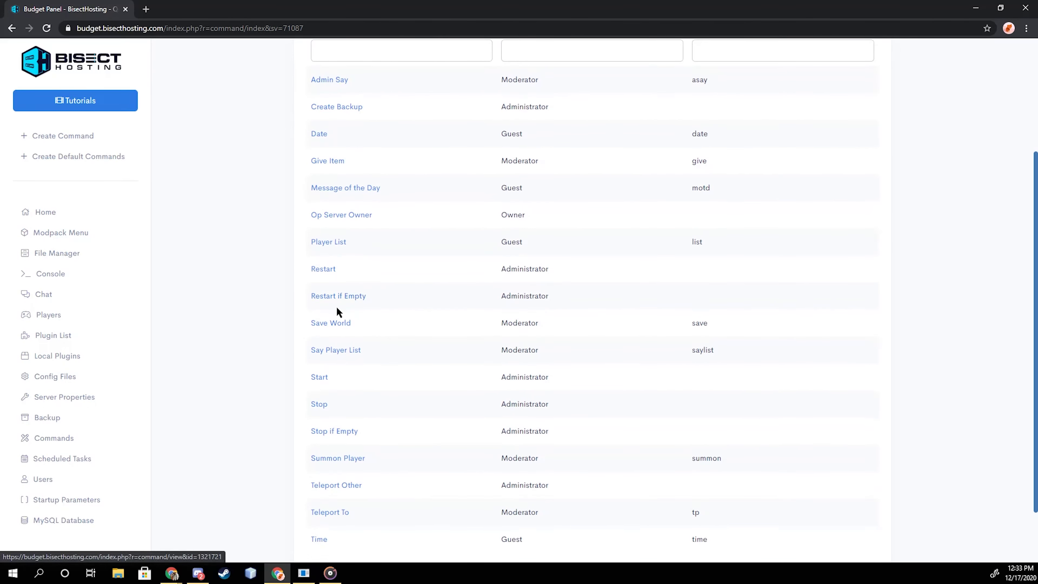
pyautogui.scroll(-1, 327, 361)
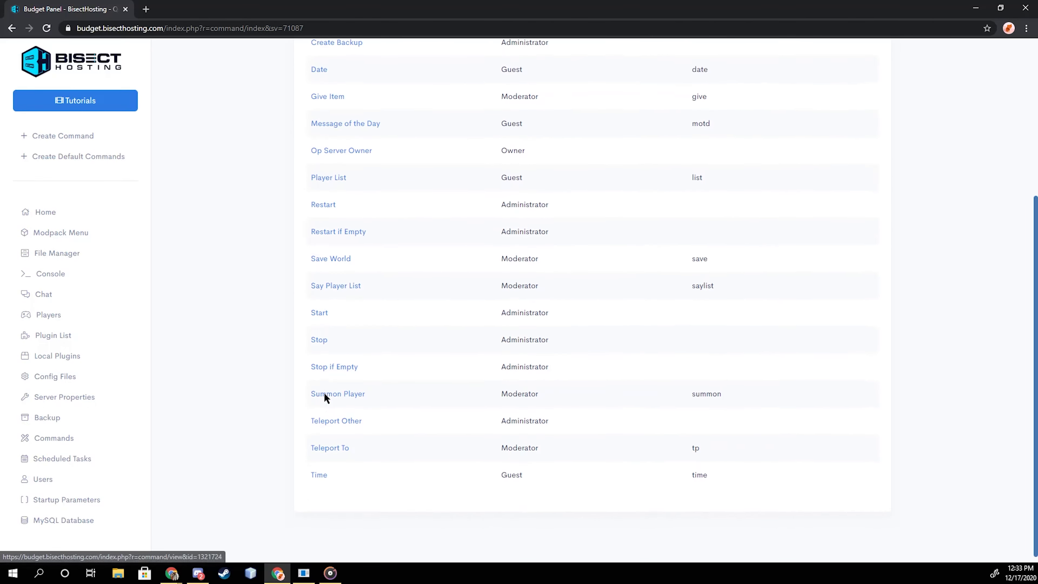
pyautogui.scroll(4, 326, 378)
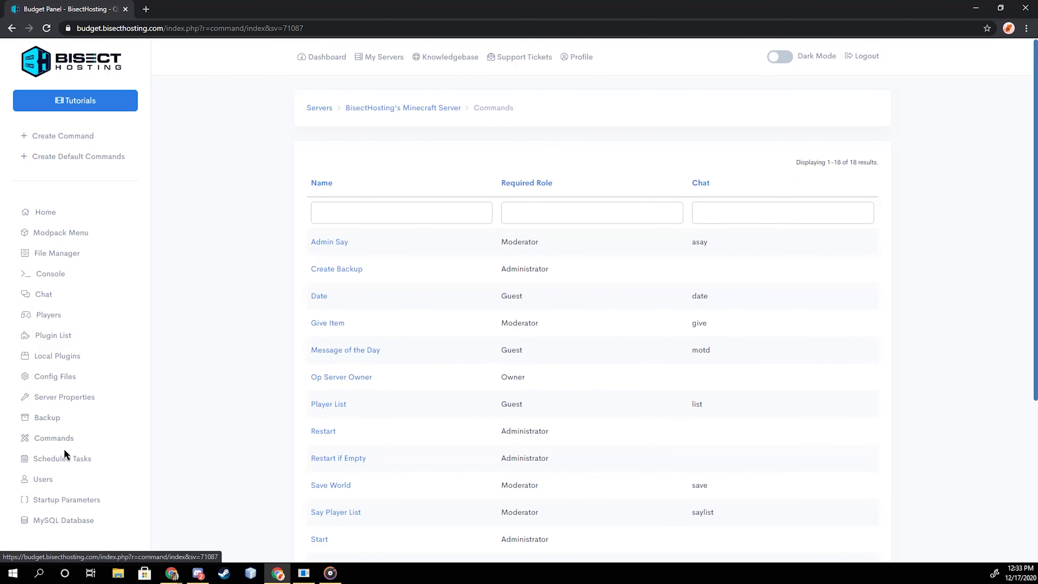
pyautogui.click(58, 459)
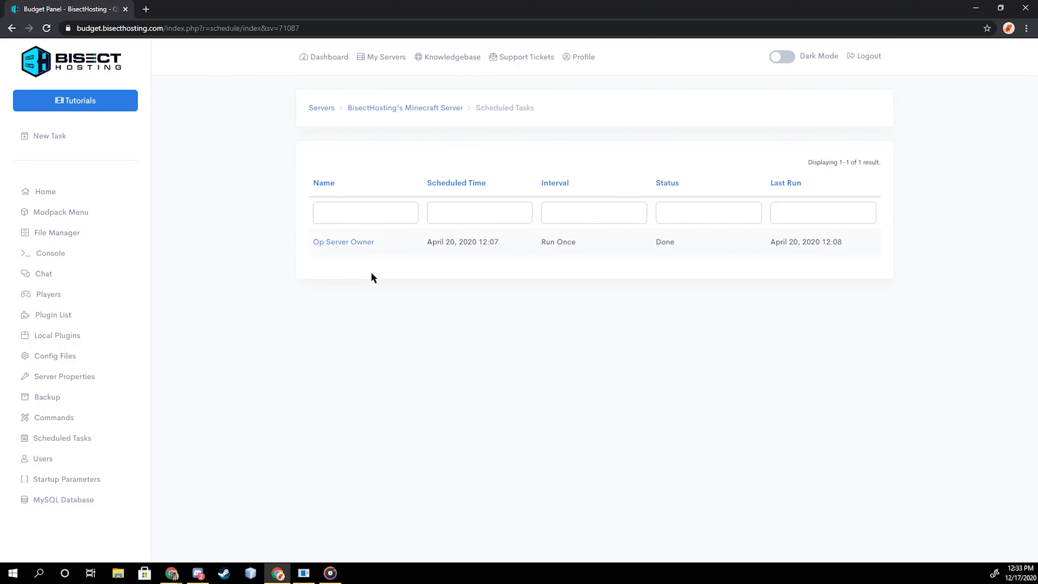
# Show the Users page and check the Owner's FTP access options, leaving Full access
pyautogui.click(45, 458)
pyautogui.click(339, 229)
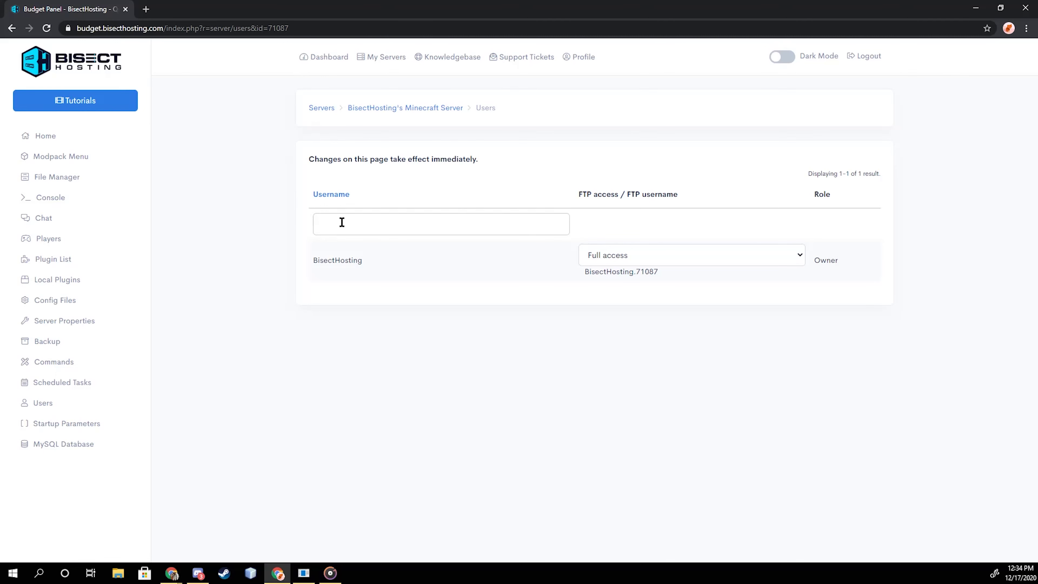
pyautogui.click(605, 255)
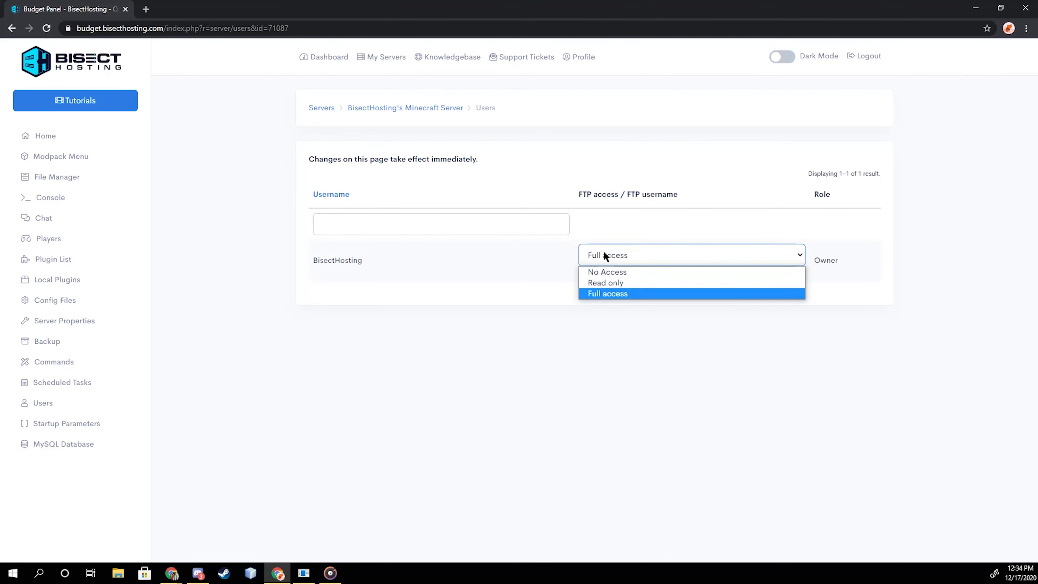
pyautogui.click(604, 249)
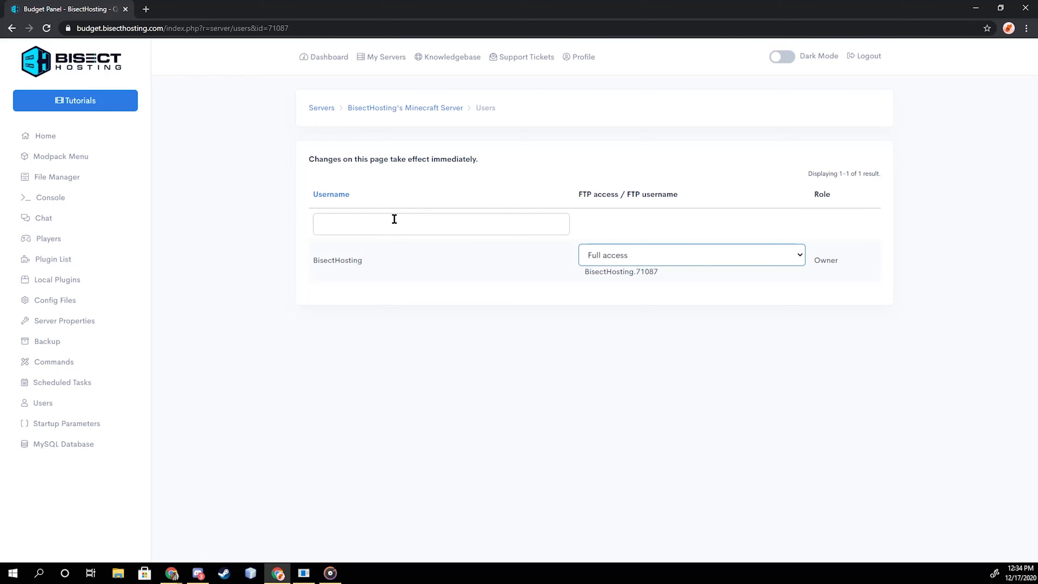
# Toggle the -Dcofh.rf.crashOnOldAPI=false option on the Startup Parameters page
pyautogui.click(70, 426)
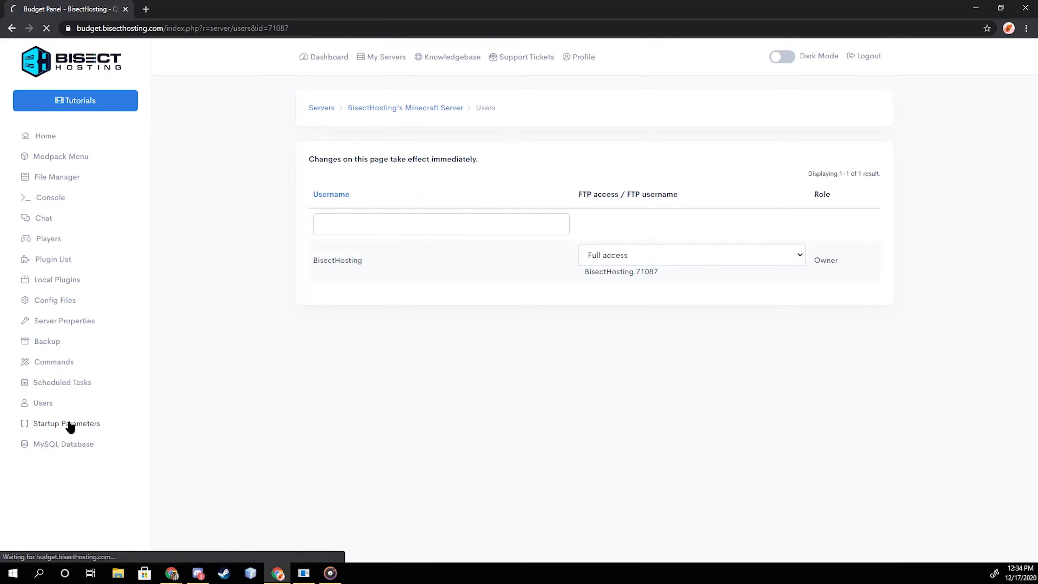
pyautogui.scroll(-5, 335, 246)
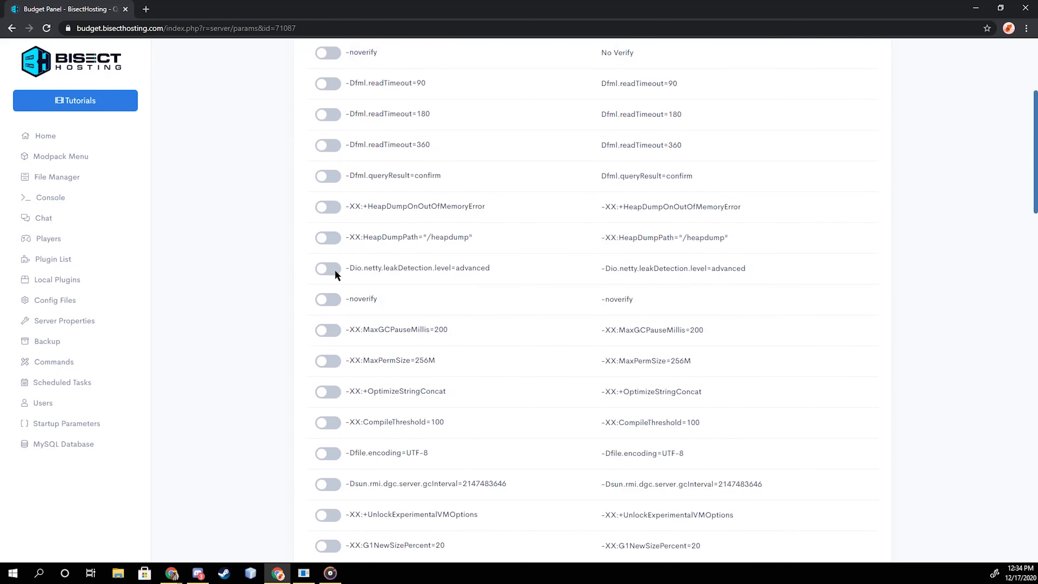
pyautogui.scroll(5, 335, 270)
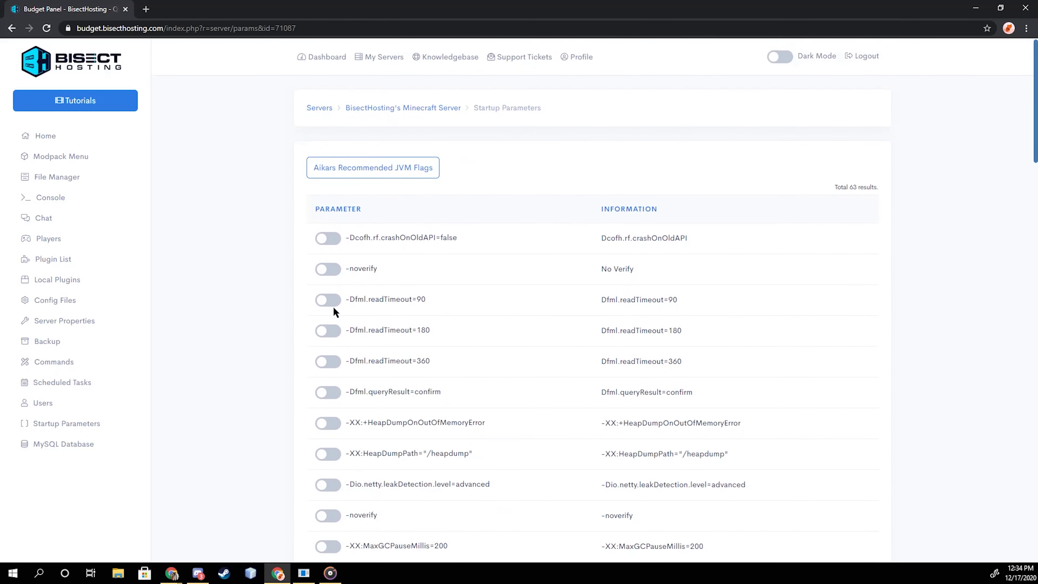
pyautogui.click(325, 238)
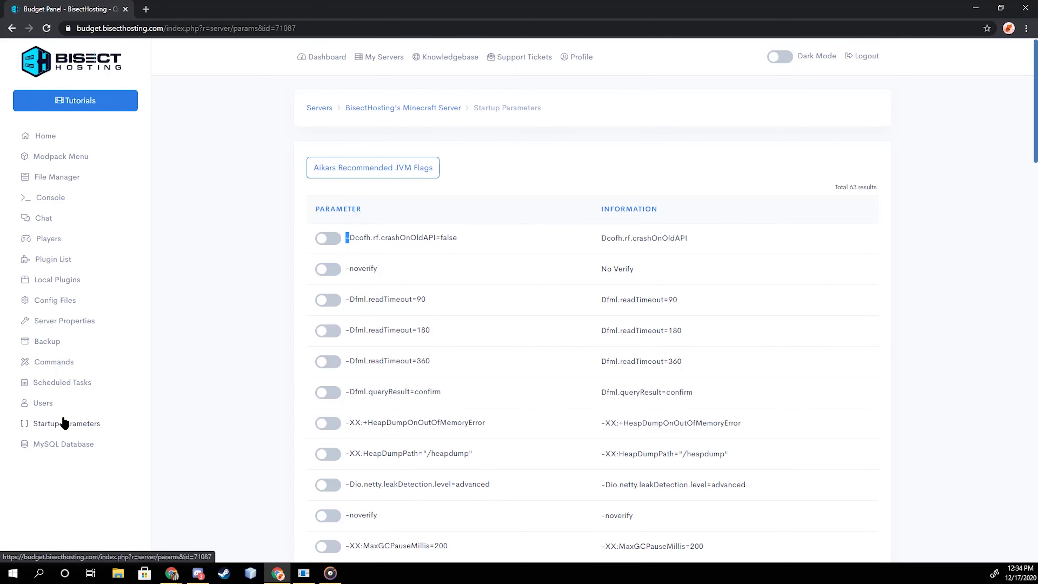
# Create a MySQL database, confirm with OK, and point out its host and username
pyautogui.click(49, 451)
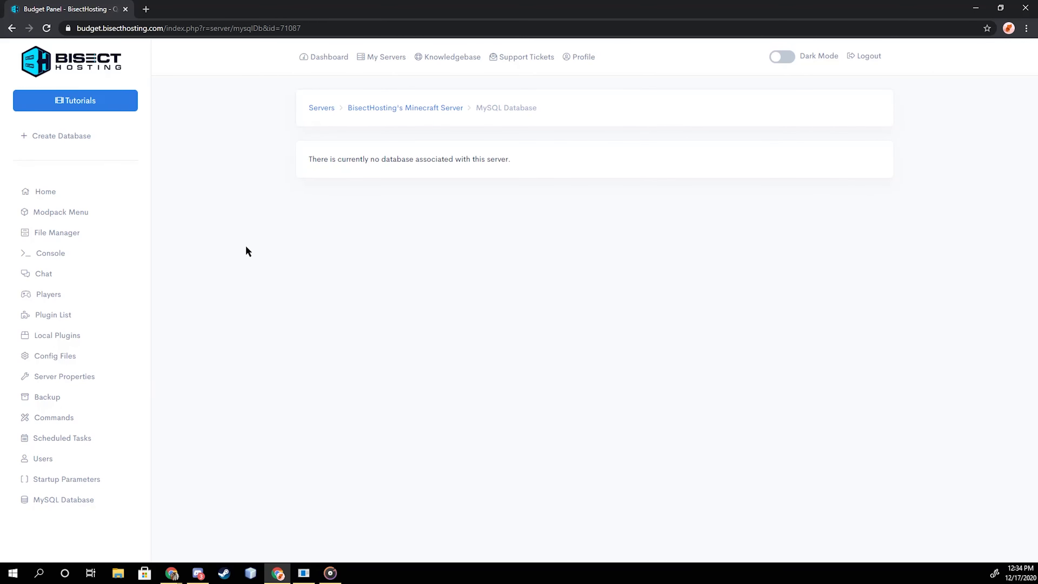
pyautogui.click(57, 137)
pyautogui.click(572, 90)
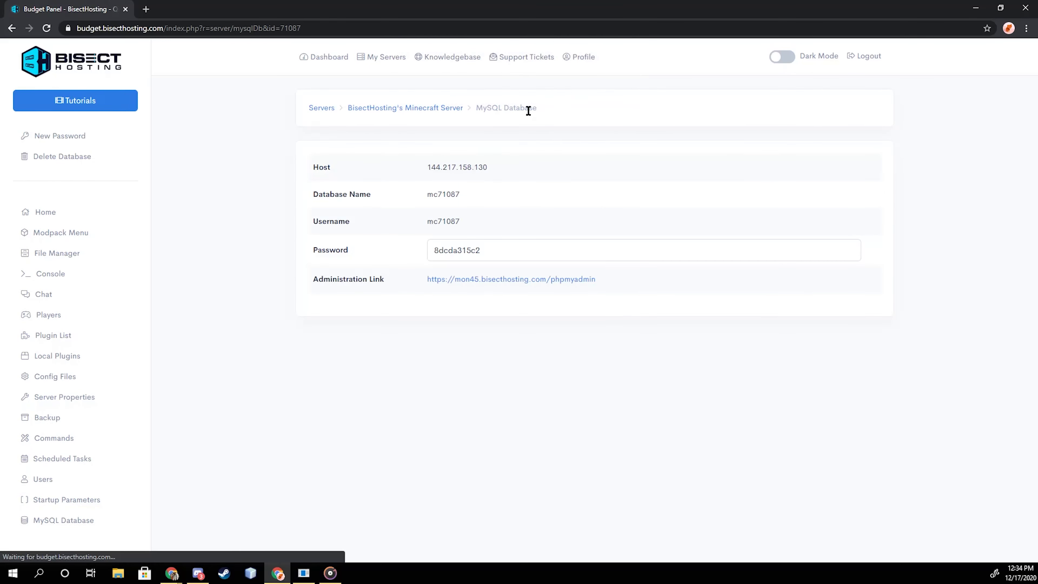
pyautogui.moveTo(490, 170); pyautogui.dragTo(427, 221)
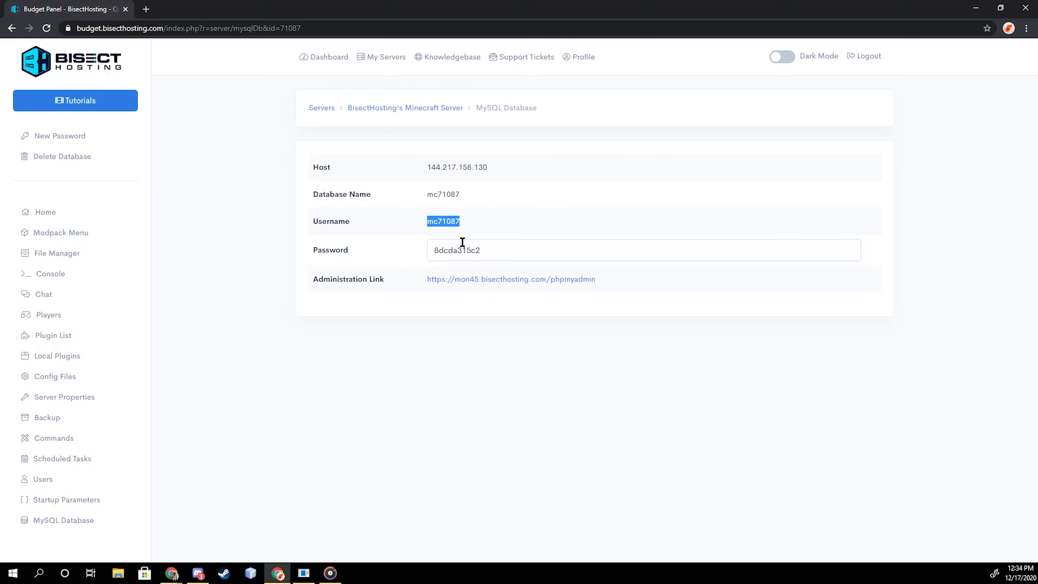
pyautogui.moveTo(486, 250); pyautogui.dragTo(433, 251)
pyautogui.click(405, 251)
# Return to the server Home page and turn Dark Mode on, then back off
pyautogui.click(47, 214)
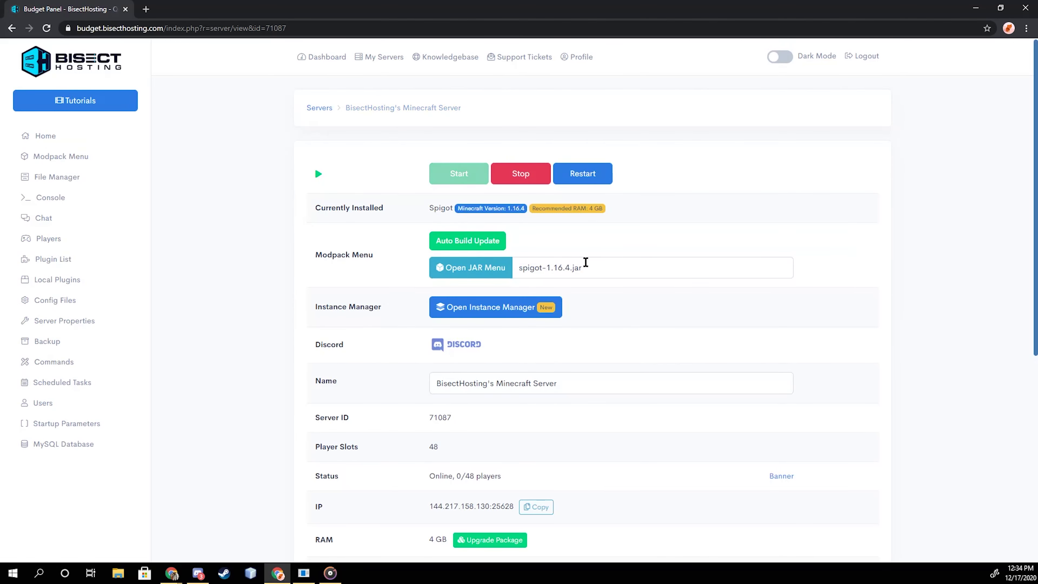
pyautogui.click(785, 56)
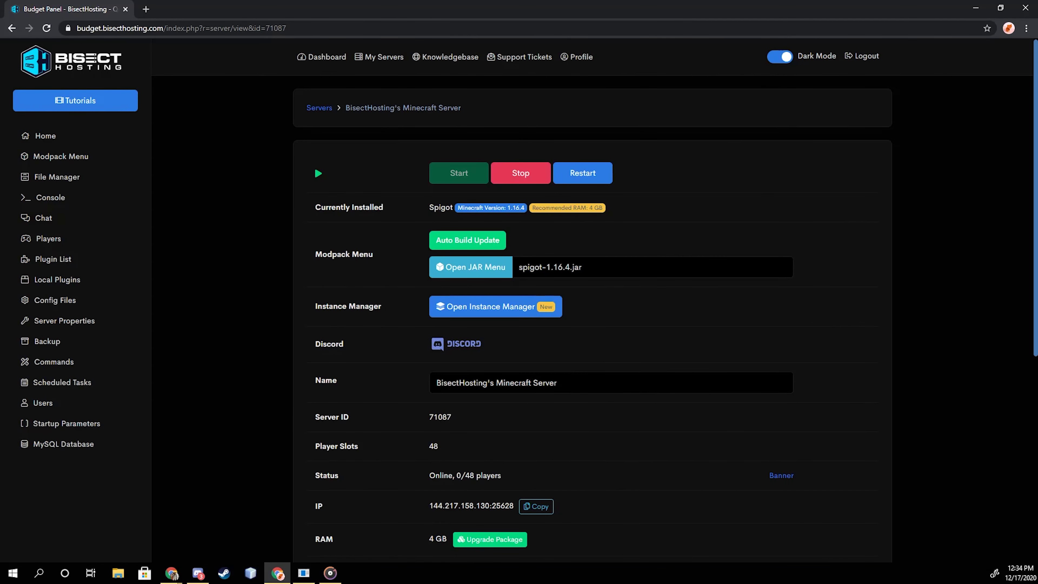
pyautogui.click(776, 61)
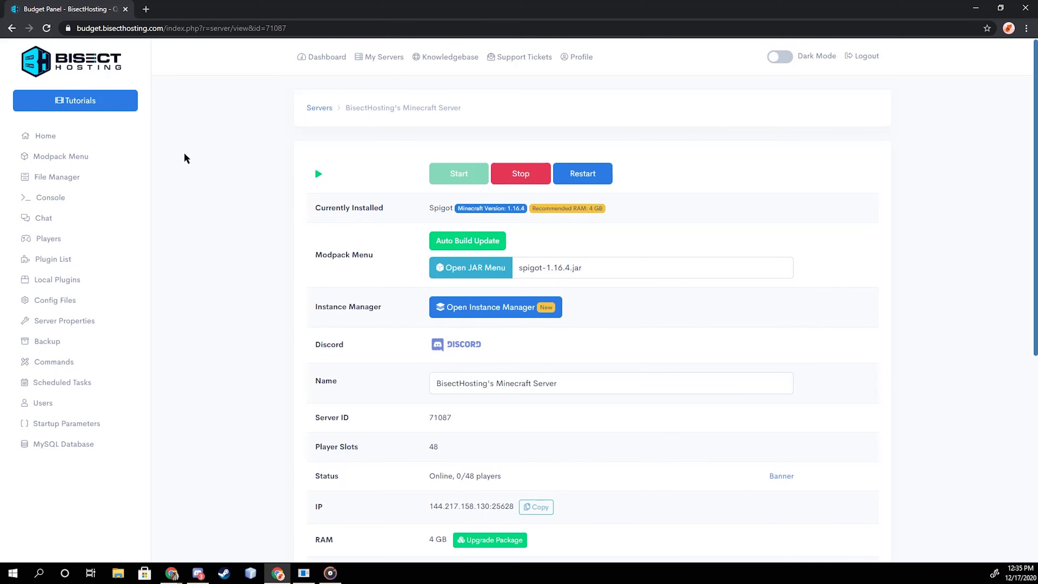
pyautogui.click(82, 101)
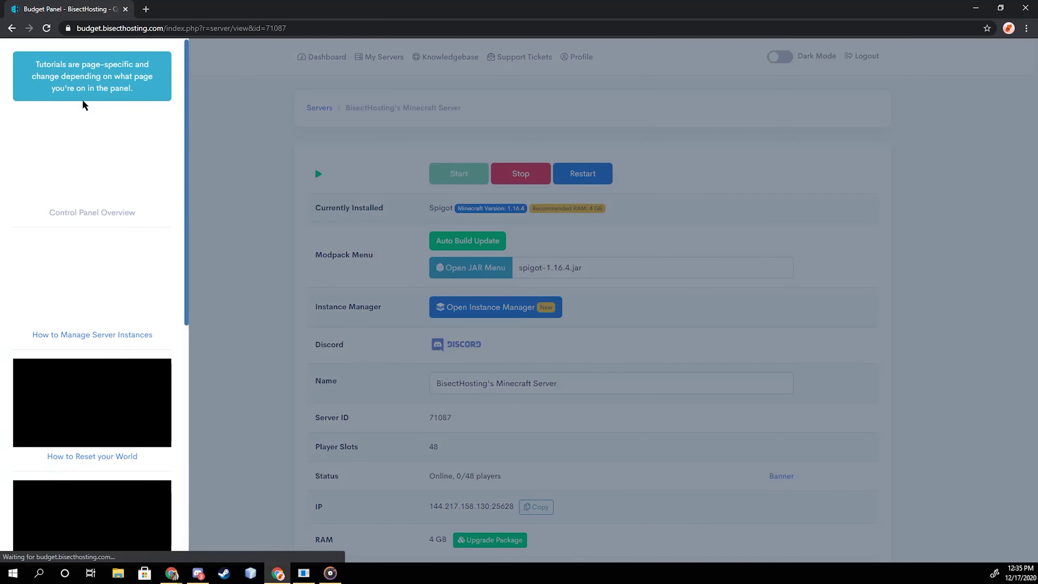
pyautogui.scroll(-5, 84, 180)
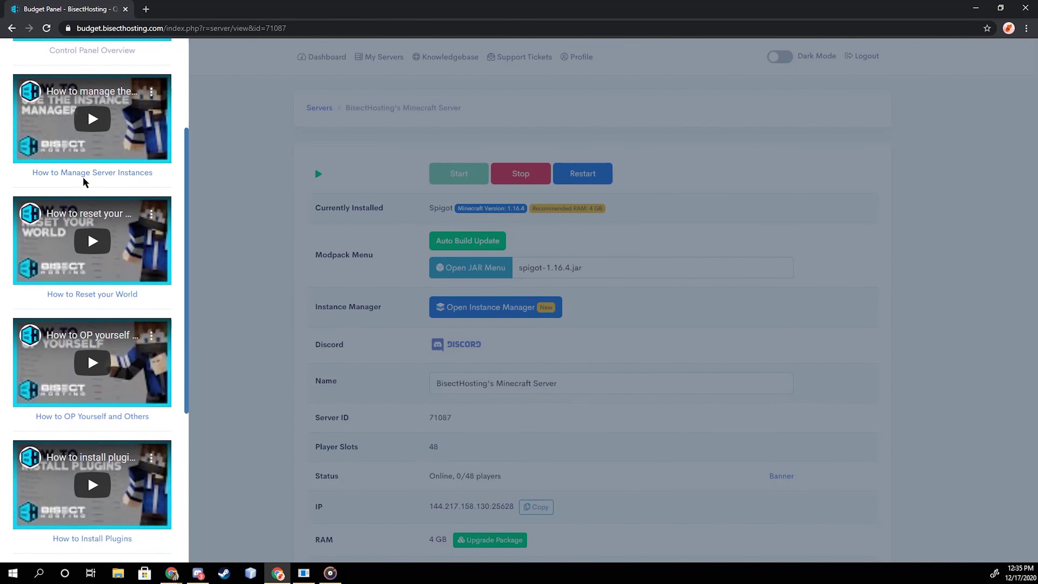
pyautogui.scroll(-4, 83, 176)
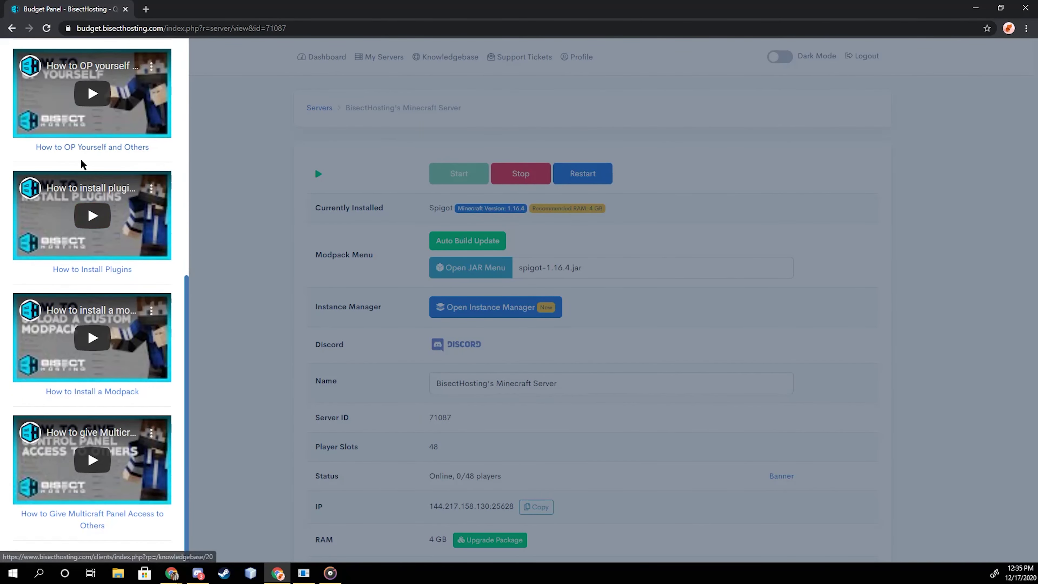
pyautogui.scroll(7, 170, 228)
pyautogui.click(236, 193)
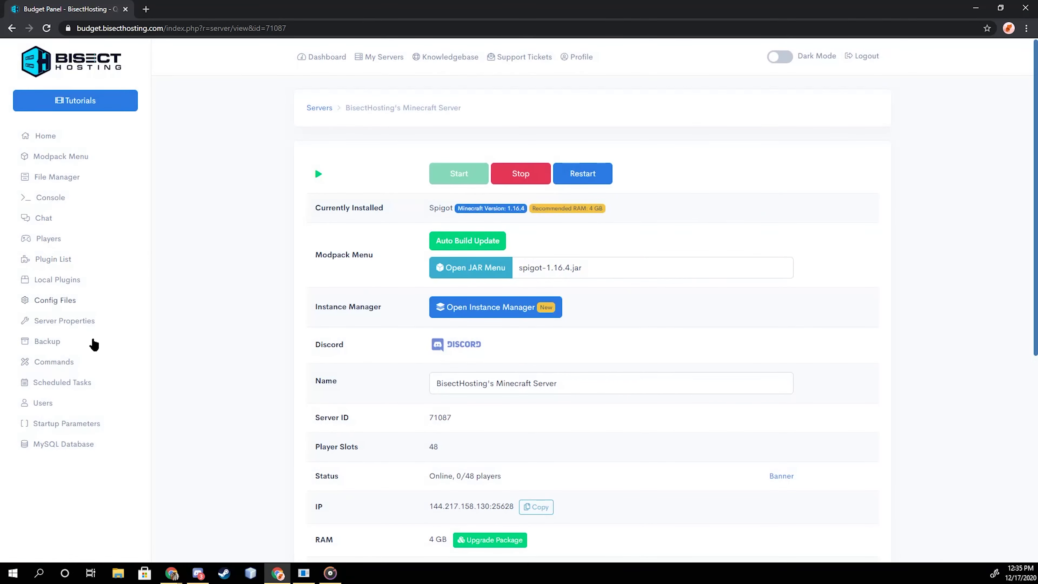
pyautogui.click(53, 447)
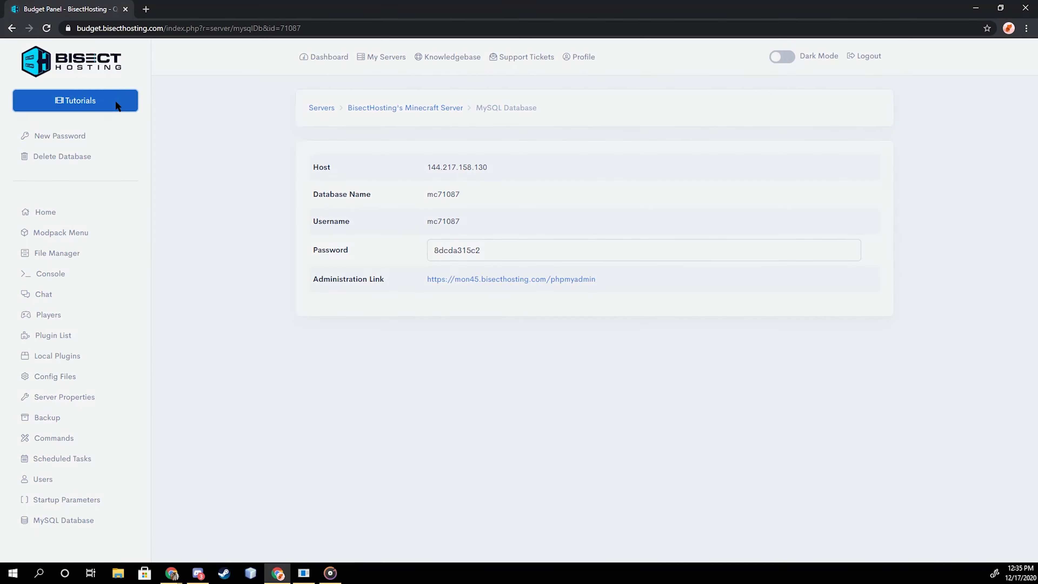
pyautogui.click(117, 106)
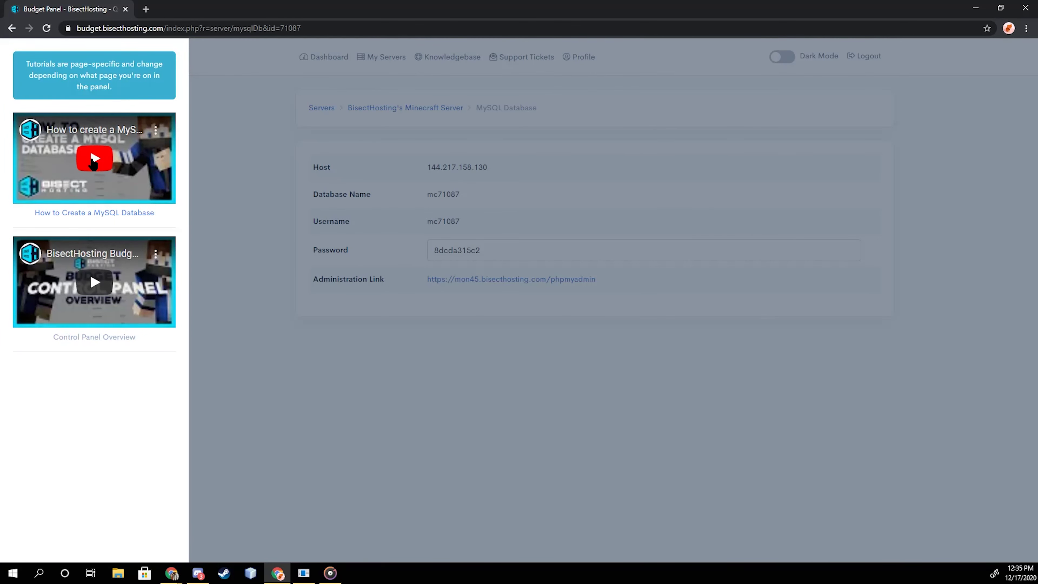
pyautogui.click(232, 181)
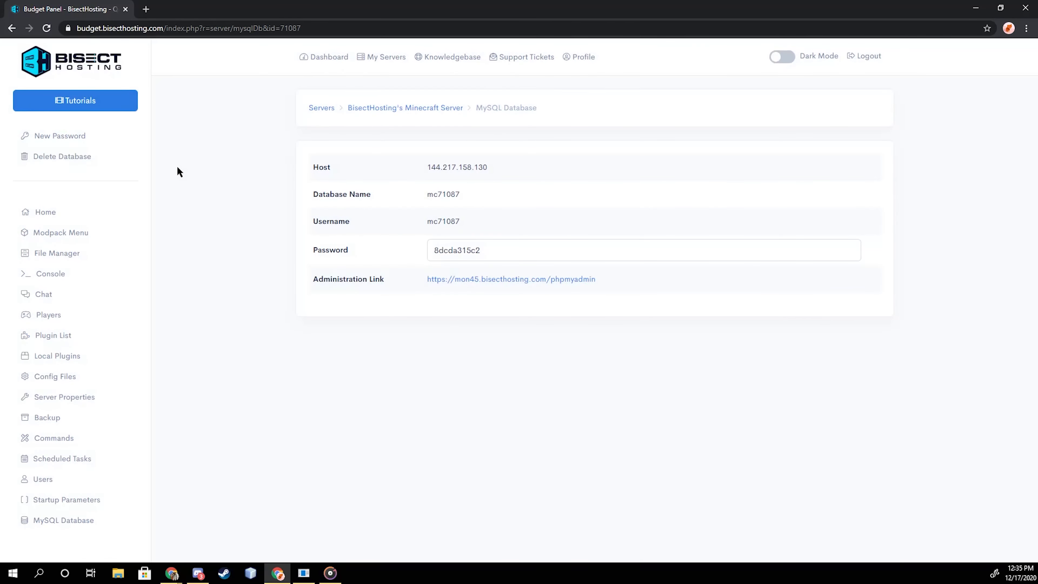
pyautogui.click(48, 214)
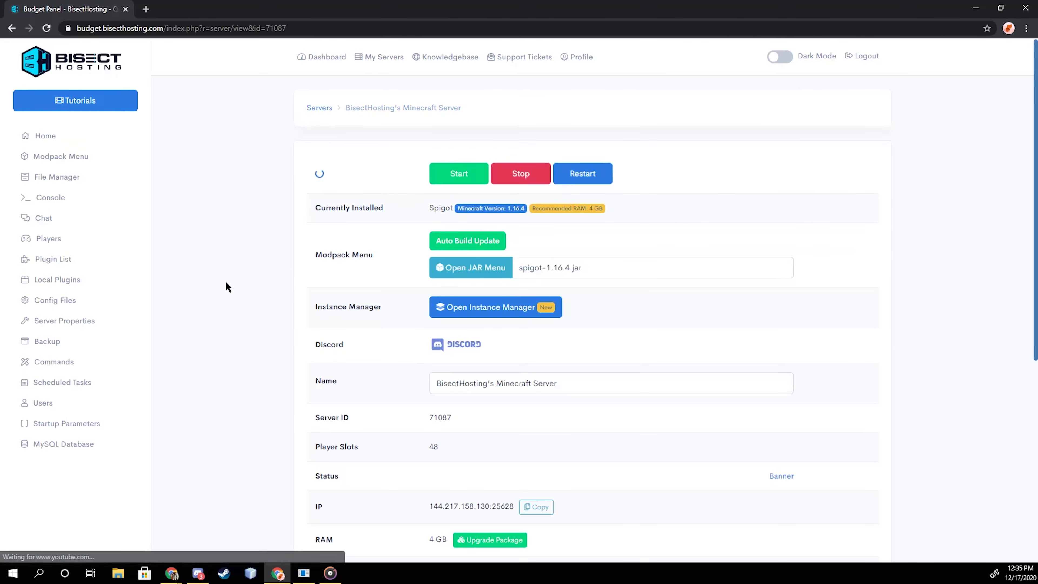